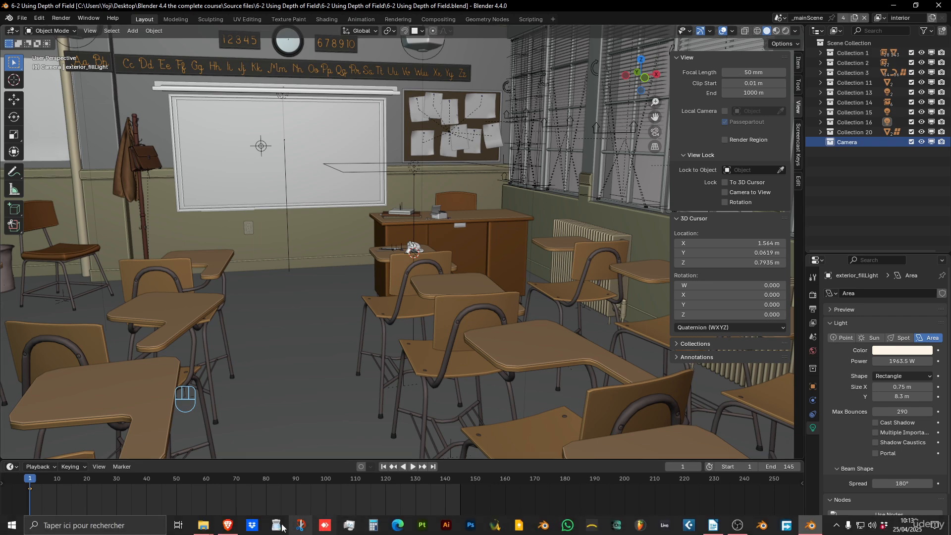
Switch to the browser and look through the Cycles section of the Blender demo files page, including the Classroom scene
{"action": "left_click", "coordinate": [227, 526]}
{"action": "scroll", "coordinate": [392, 276], "scroll_direction": "up", "scroll_amount": 2}
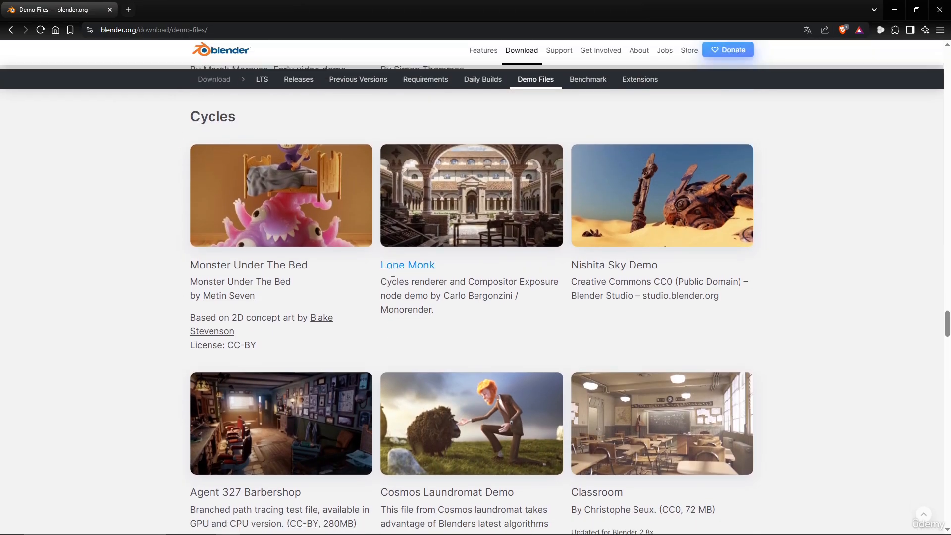
{"action": "scroll", "coordinate": [396, 277], "scroll_direction": "down", "scroll_amount": 2}
{"action": "scroll", "coordinate": [415, 199], "scroll_direction": "up", "scroll_amount": 3}
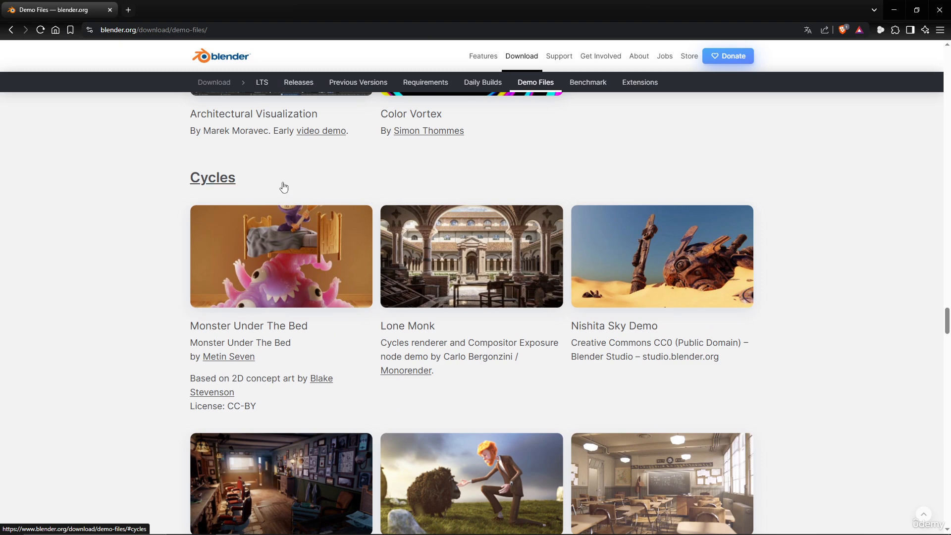
{"action": "scroll", "coordinate": [423, 214], "scroll_direction": "down", "scroll_amount": 2}
{"action": "scroll", "coordinate": [421, 210], "scroll_direction": "down", "scroll_amount": 2}
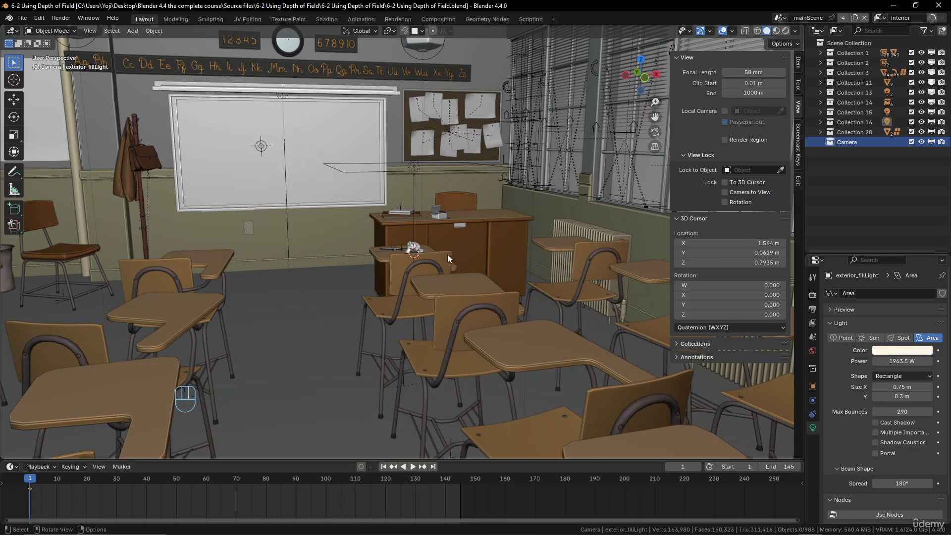
Examine the classroom scene from outside and inside, including the Suzanne head and pens on the front desk
{"action": "scroll", "coordinate": [447, 254], "scroll_direction": "down", "scroll_amount": 3}
{"action": "scroll", "coordinate": [448, 254], "scroll_direction": "up", "scroll_amount": 4}
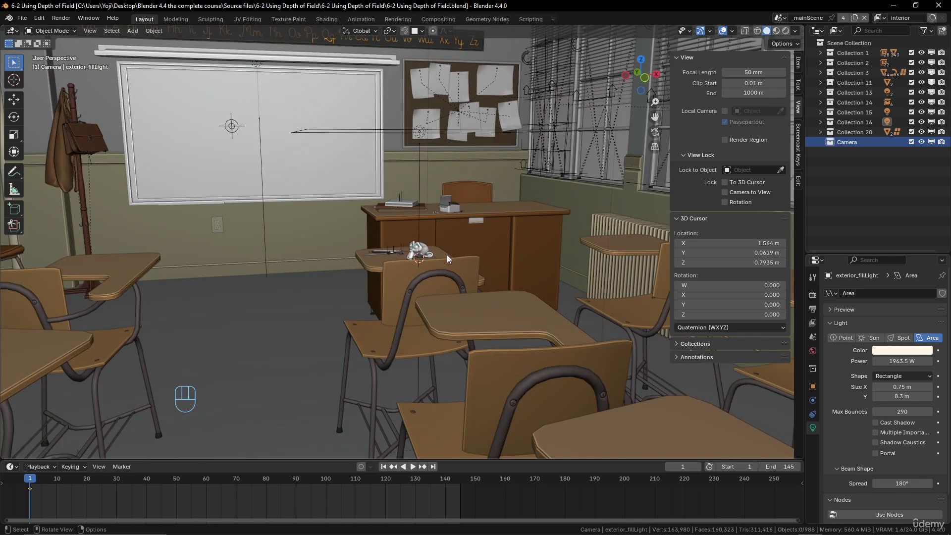
{"action": "scroll", "coordinate": [444, 255], "scroll_direction": "down", "scroll_amount": 7}
{"action": "mouse_move", "coordinate": [444, 255]}
{"action": "middle_mouse_down"}
{"action": "mouse_move", "coordinate": [412, 252]}
{"action": "mouse_move", "coordinate": [545, 258]}
{"action": "mouse_move", "coordinate": [546, 249]}
{"action": "mouse_move", "coordinate": [414, 249]}
{"action": "mouse_move", "coordinate": [430, 259]}
{"action": "middle_mouse_up"}
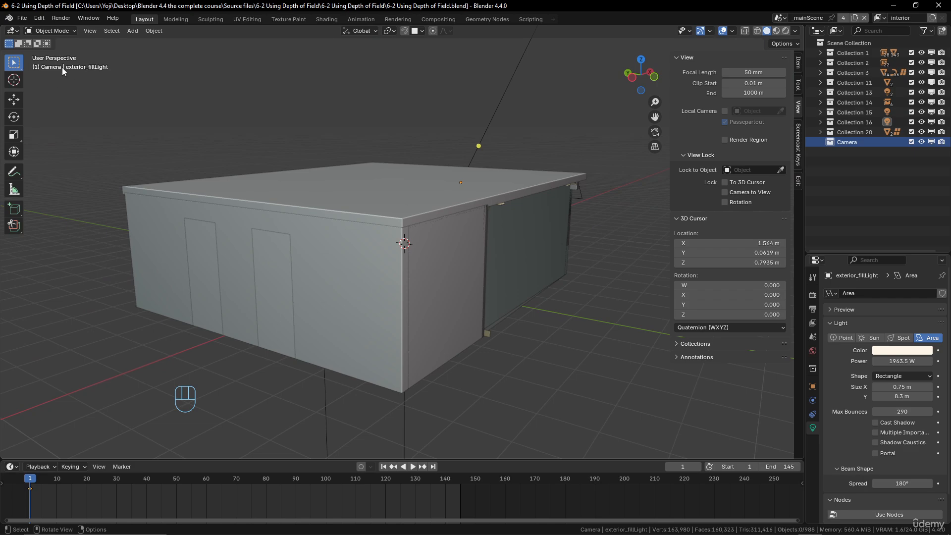
{"action": "scroll", "coordinate": [349, 257], "scroll_direction": "up", "scroll_amount": 8}
{"action": "middle_click_drag", "start_coordinate": [350, 259], "coordinate": [403, 259]}
{"action": "scroll", "coordinate": [411, 263], "scroll_direction": "up", "scroll_amount": 6}
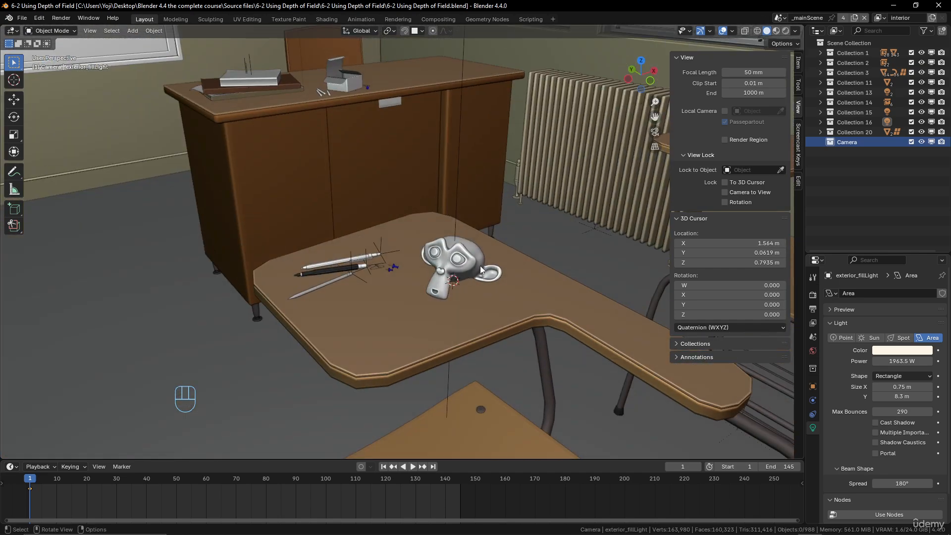
{"action": "left_click", "coordinate": [480, 266]}
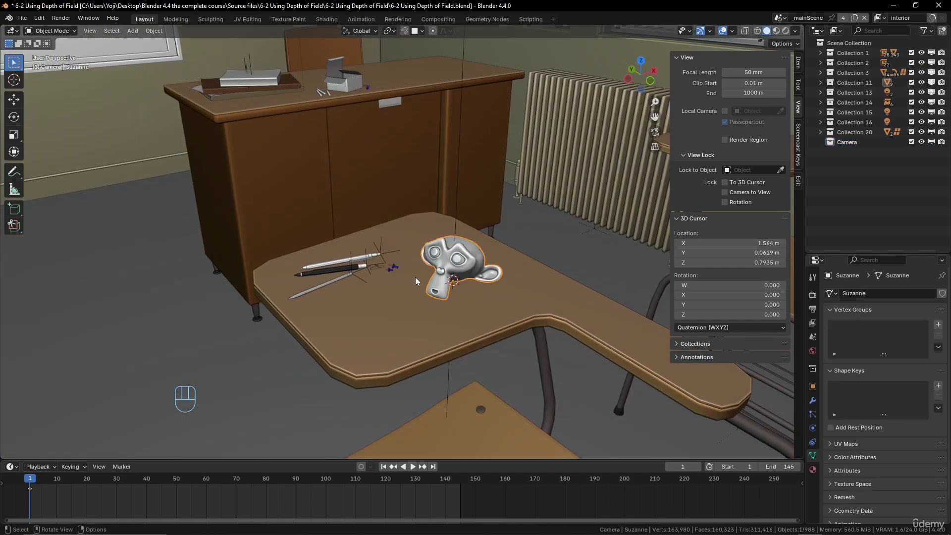
{"action": "scroll", "coordinate": [400, 315], "scroll_direction": "up", "scroll_amount": 3}
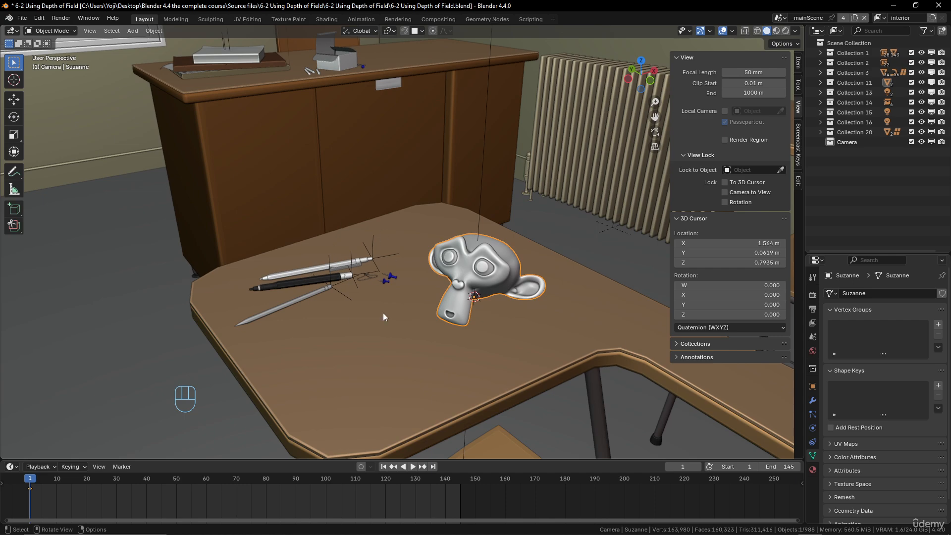
{"action": "scroll", "coordinate": [431, 298], "scroll_direction": "down", "scroll_amount": 2}
{"action": "middle_click_drag", "start_coordinate": [431, 298], "coordinate": [477, 290]}
{"action": "scroll", "coordinate": [431, 258], "scroll_direction": "up", "scroll_amount": 3}
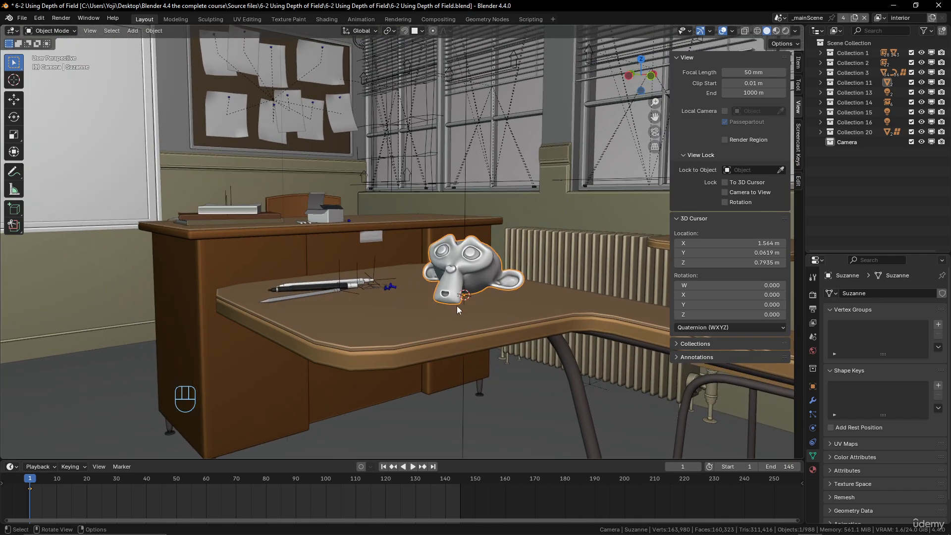
Add a camera to the classroom scene at the 3D cursor on the front desk
{"action": "scroll", "coordinate": [456, 305], "scroll_direction": "down", "scroll_amount": 10}
{"action": "middle_click_drag", "start_coordinate": [452, 305], "coordinate": [394, 324]}
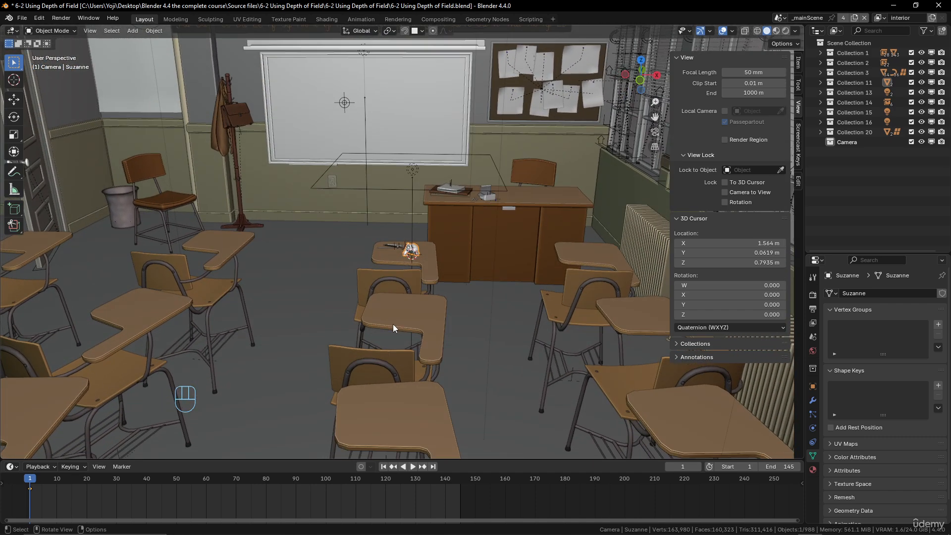
{"action": "key", "text": "shift+a"}
{"action": "left_click", "coordinate": [469, 301]}
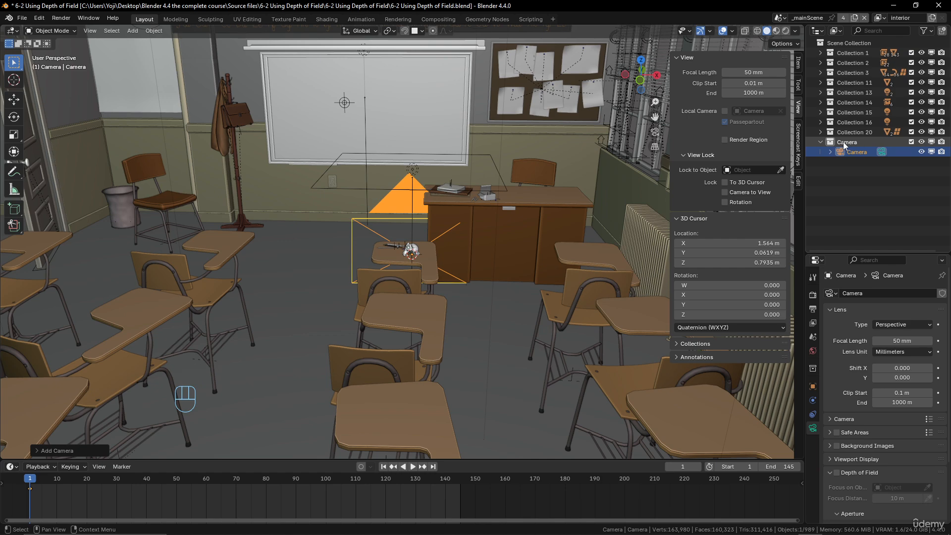
Align the camera to a low close-up of the Suzanne head and pens, and refine the framing with the camera locked to the view
{"action": "middle_click_drag", "start_coordinate": [329, 322], "coordinate": [474, 291]}
{"action": "scroll", "coordinate": [459, 275], "scroll_direction": "up", "scroll_amount": 1}
{"action": "scroll", "coordinate": [467, 281], "scroll_direction": "up", "scroll_amount": 2}
{"action": "scroll", "coordinate": [472, 287], "scroll_direction": "up", "scroll_amount": 1}
{"action": "scroll", "coordinate": [472, 287], "scroll_direction": "up", "scroll_amount": 3}
{"action": "scroll", "coordinate": [469, 296], "scroll_direction": "up", "scroll_amount": 1}
{"action": "scroll", "coordinate": [505, 260], "scroll_direction": "up", "scroll_amount": 4}
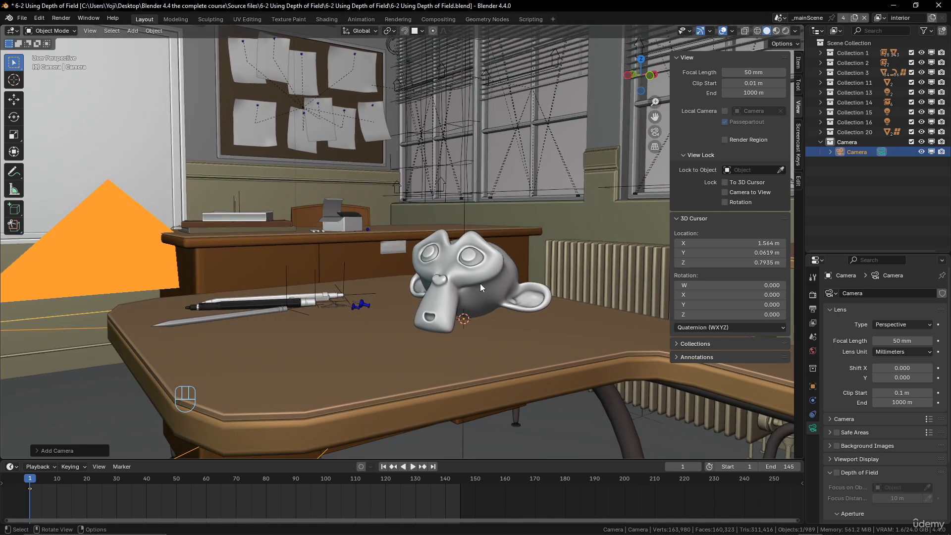
{"action": "key", "text": "ctrl+alt+KP_0"}
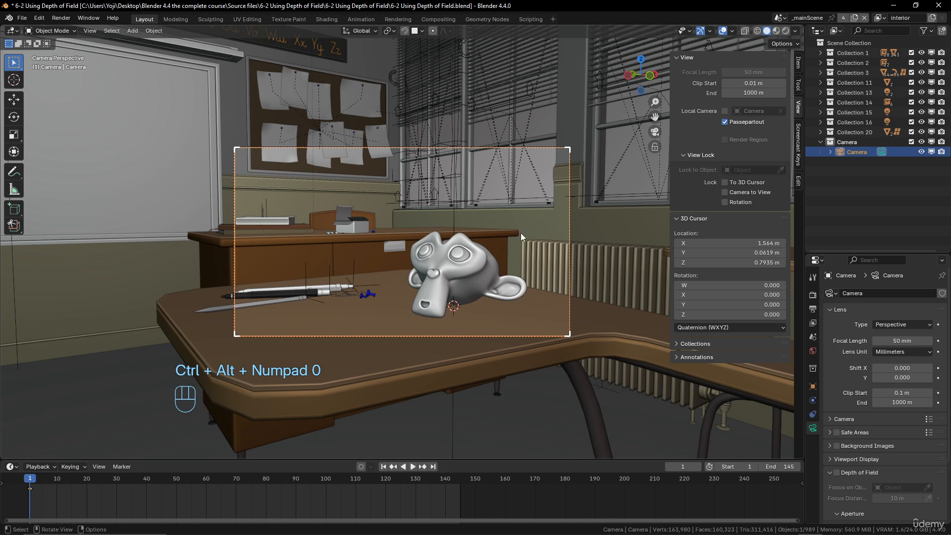
{"action": "left_click", "coordinate": [725, 192]}
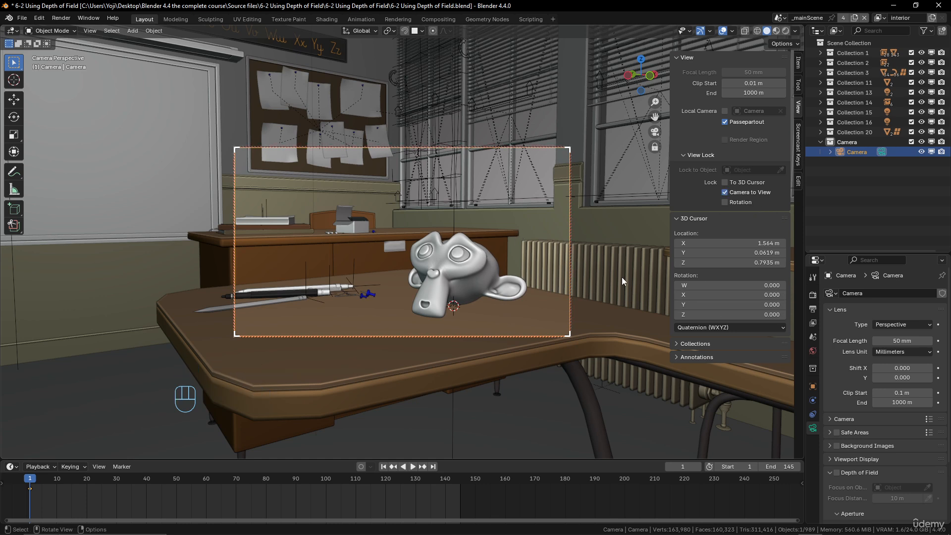
{"action": "middle_click_drag", "start_coordinate": [609, 251], "coordinate": [617, 250], "text": "shift"}
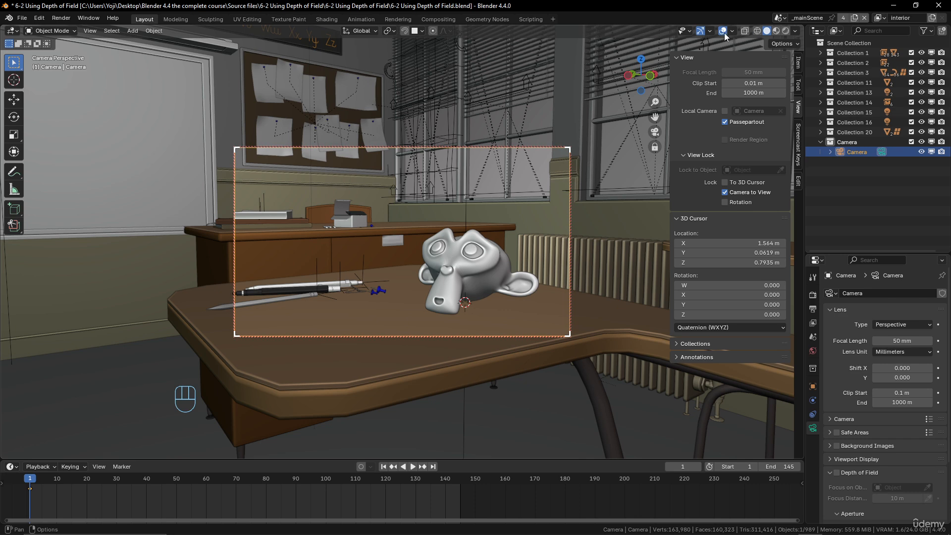
Preview the camera shot in Rendered shading with the viewport overlays hidden and shown, and return to Solid shading
{"action": "left_click", "coordinate": [787, 32]}
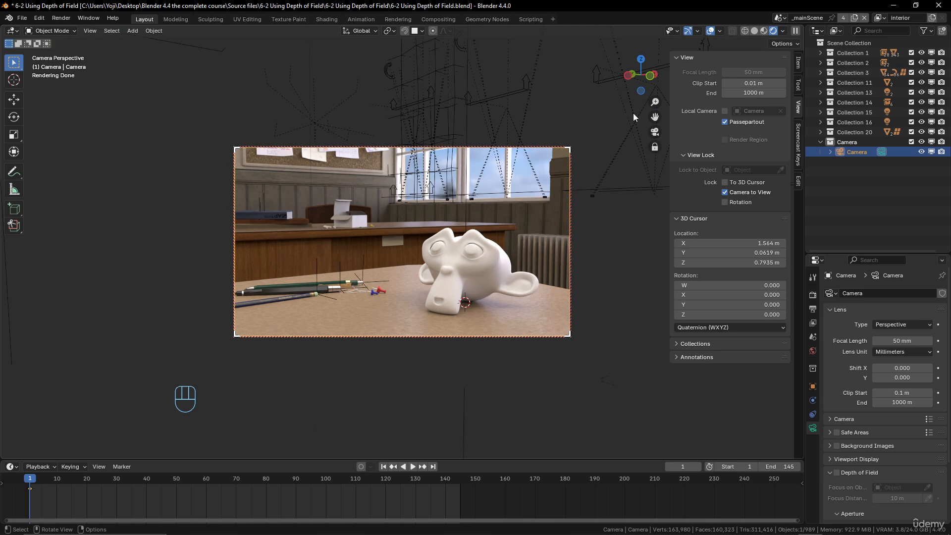
{"action": "left_click", "coordinate": [710, 31]}
{"action": "left_click", "coordinate": [711, 31]}
{"action": "left_click", "coordinate": [710, 31]}
{"action": "left_click", "coordinate": [710, 31]}
{"action": "left_click", "coordinate": [710, 30]}
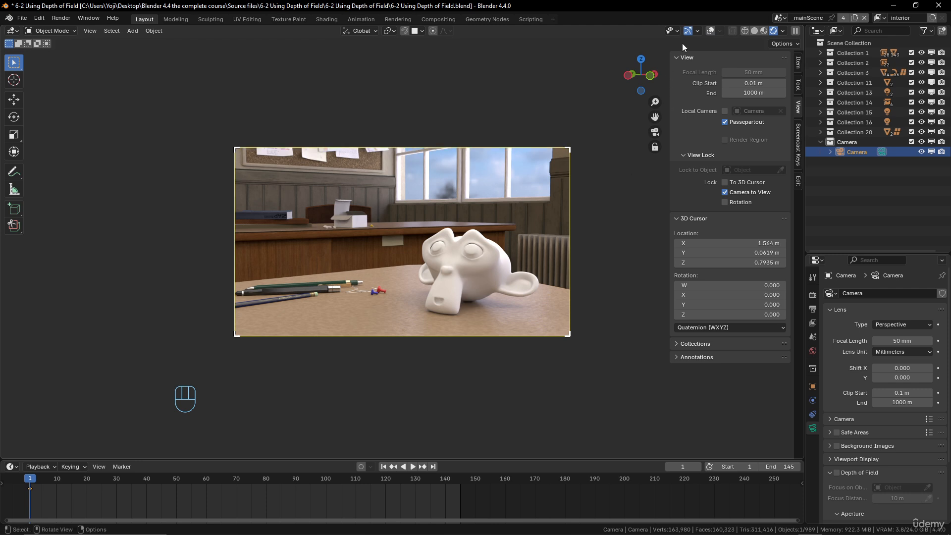
{"action": "left_click", "coordinate": [711, 30]}
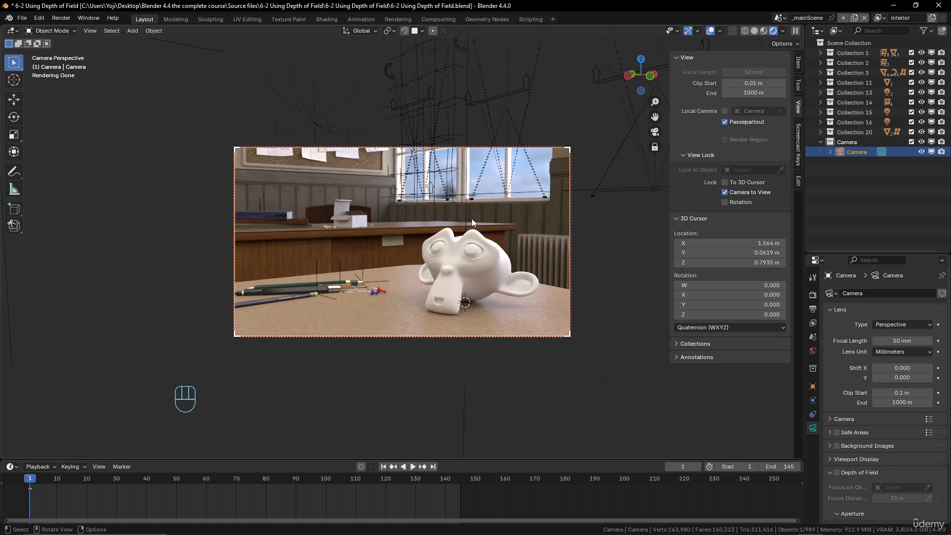
{"action": "left_click", "coordinate": [384, 317]}
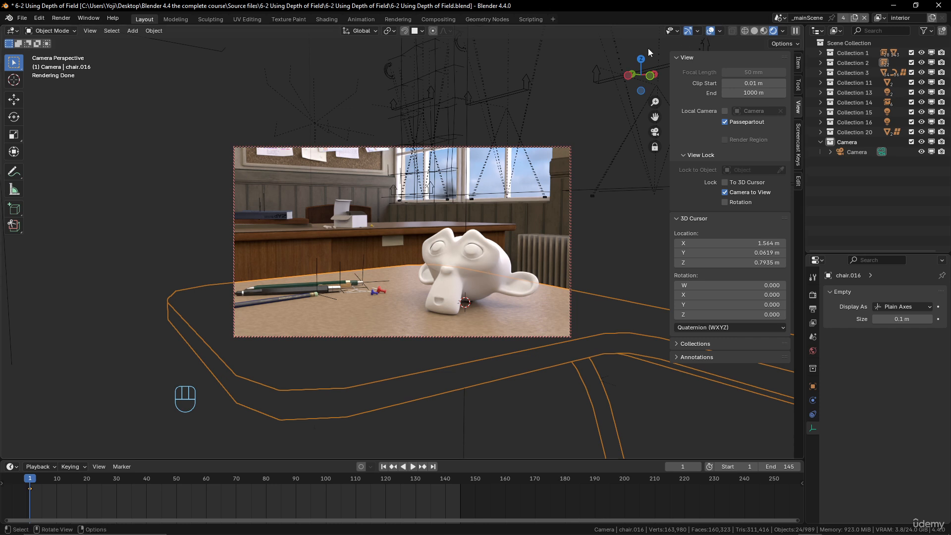
{"action": "left_click", "coordinate": [755, 31]}
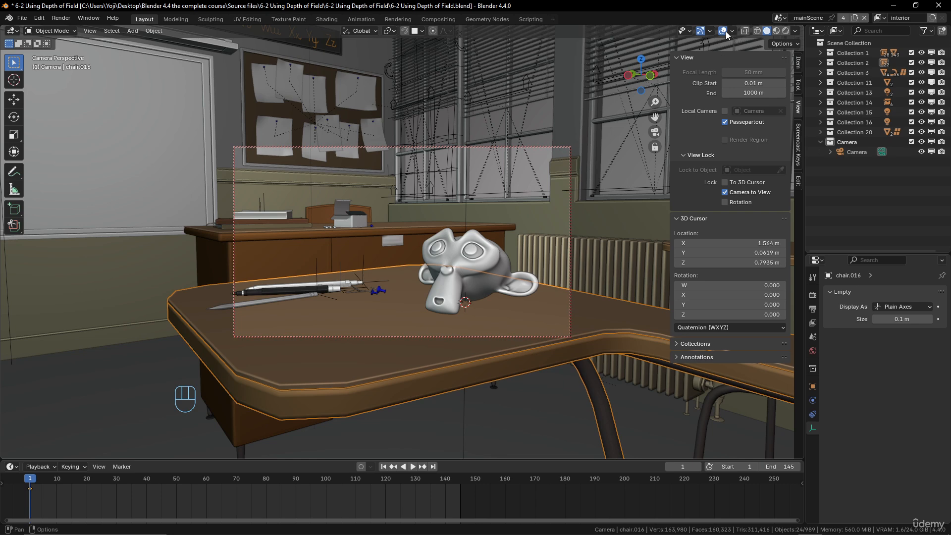
Unlock the camera from the view and enable Depth of Field on the selected camera
{"action": "left_click", "coordinate": [724, 193]}
{"action": "middle_click_drag", "start_coordinate": [516, 290], "coordinate": [492, 286]}
{"action": "scroll", "coordinate": [458, 262], "scroll_direction": "down", "scroll_amount": 7}
{"action": "scroll", "coordinate": [496, 297], "scroll_direction": "up", "scroll_amount": 2}
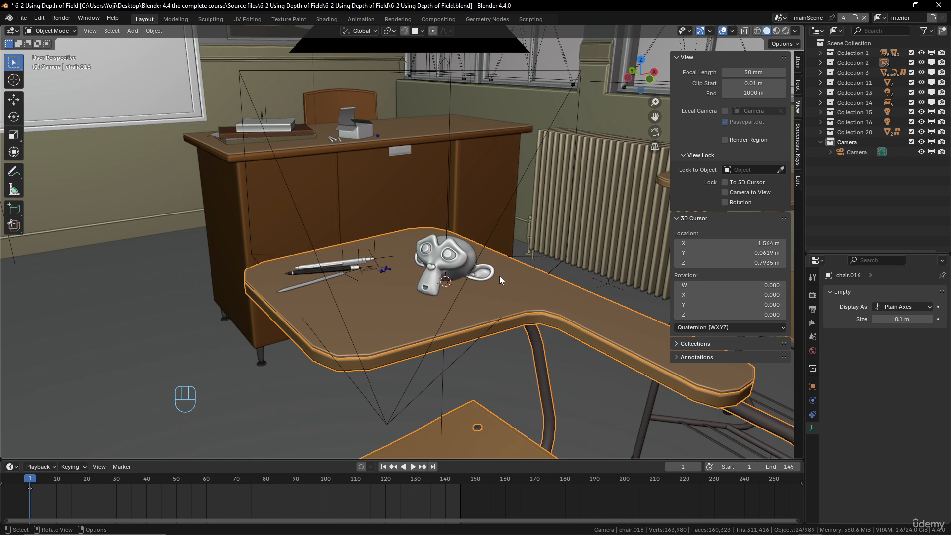
{"action": "left_click", "coordinate": [520, 181]}
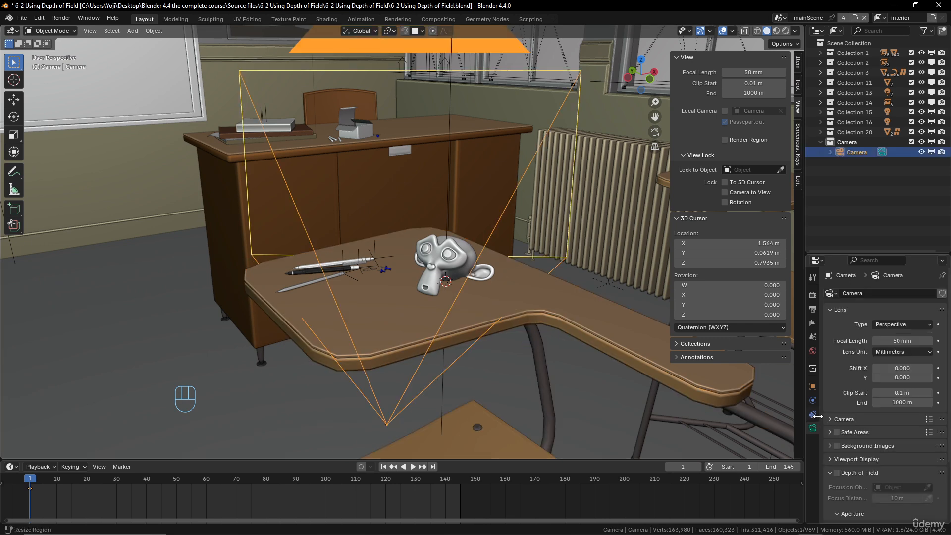
{"action": "left_click", "coordinate": [837, 472]}
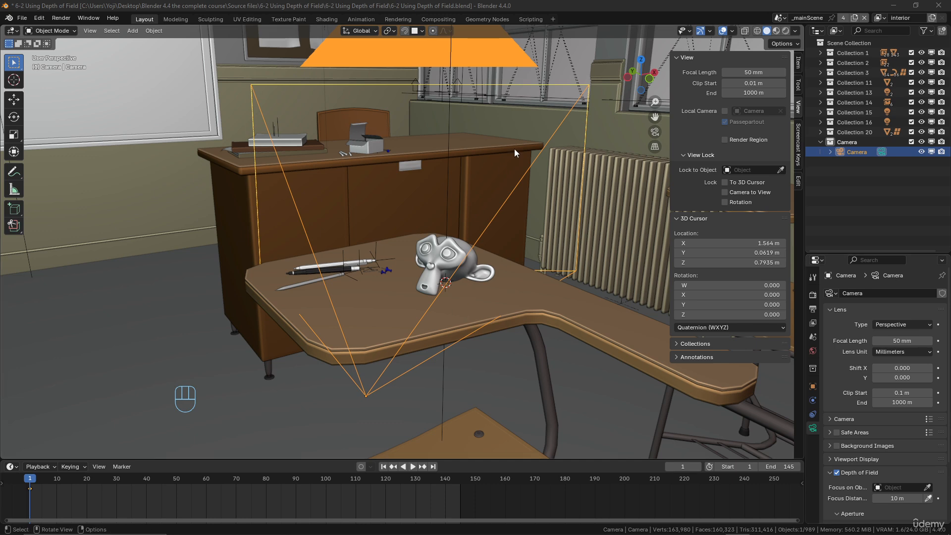
Pick the Suzanne head as the camera's focus object and show the camera view in Rendered shading
{"action": "key", "text": "KP_0"}
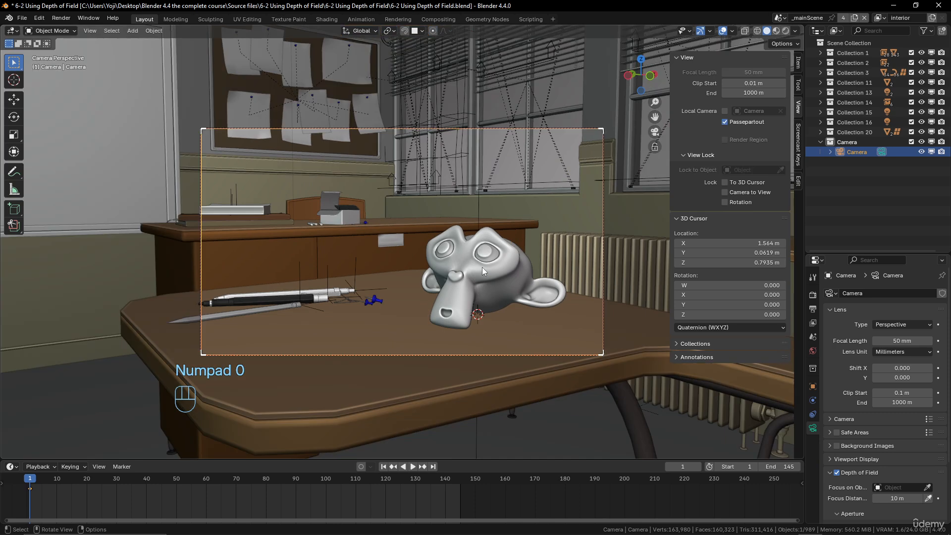
{"action": "scroll", "coordinate": [866, 436], "scroll_direction": "down", "scroll_amount": 2}
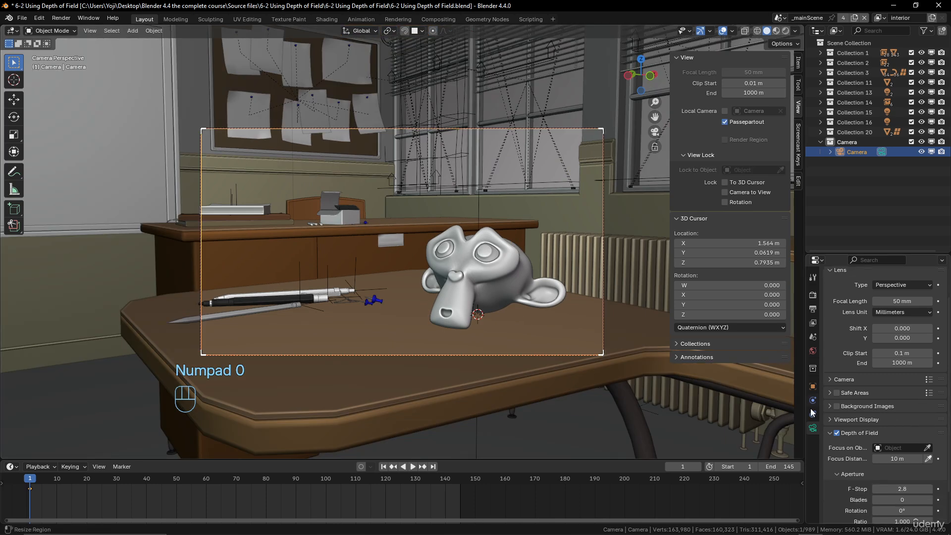
{"action": "left_click", "coordinate": [929, 449]}
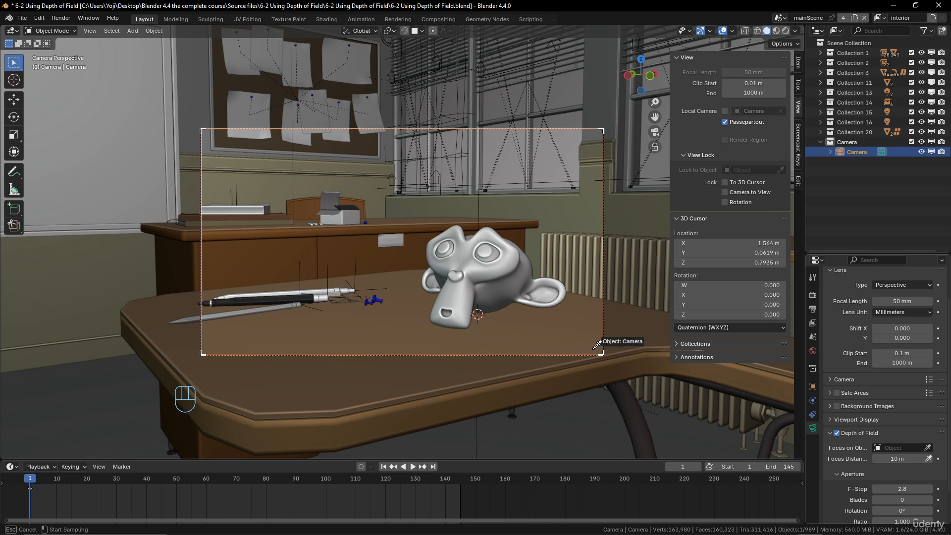
{"action": "left_click", "coordinate": [500, 264]}
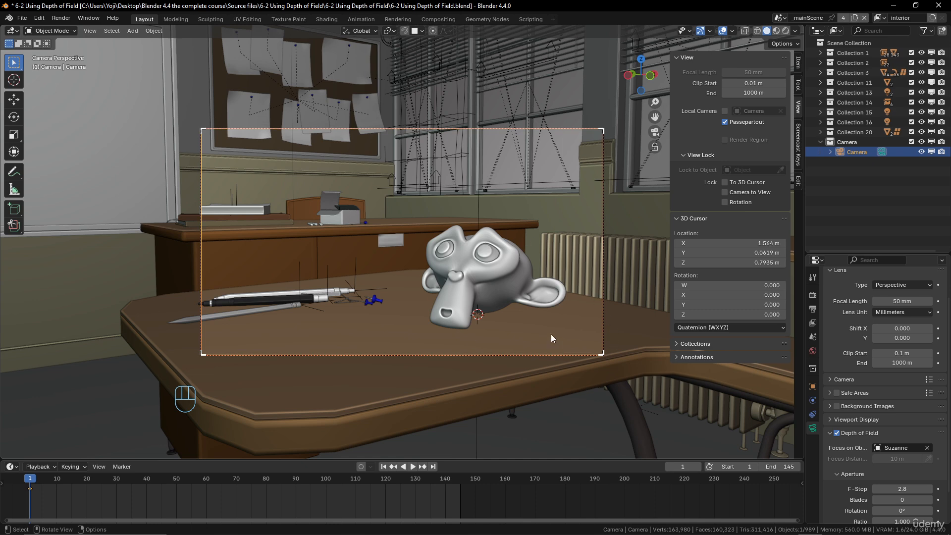
{"action": "left_click", "coordinate": [787, 30]}
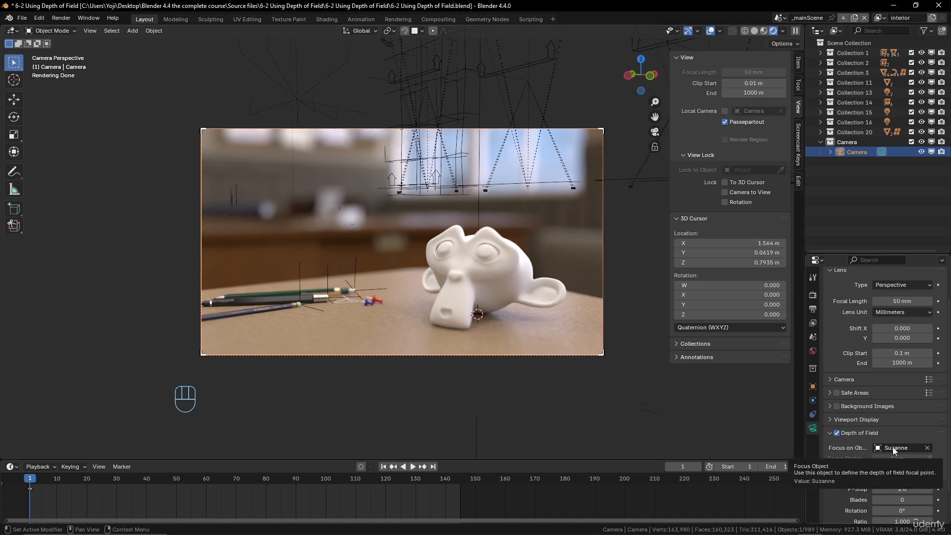
Try F-Stop values of 10 and 1 in the camera's aperture settings
{"action": "scroll", "coordinate": [899, 441], "scroll_direction": "down", "scroll_amount": 2}
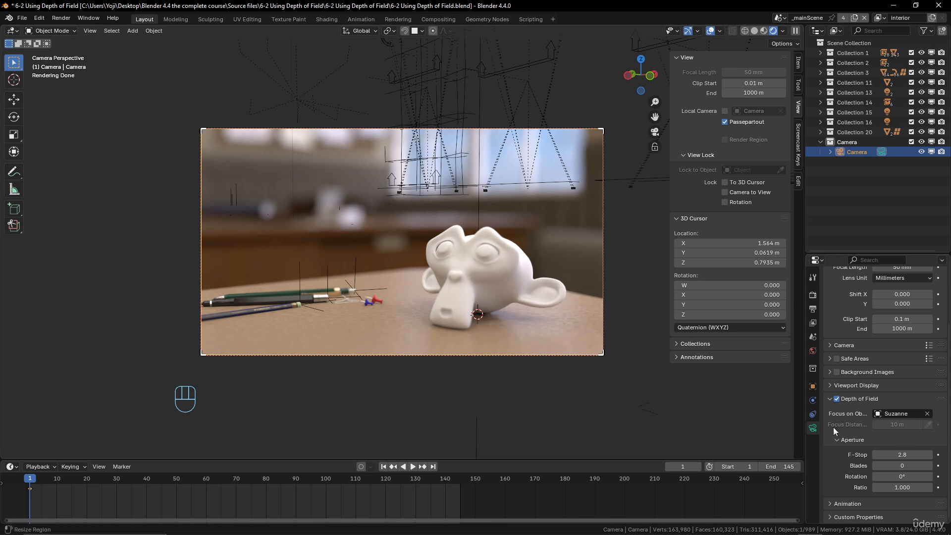
{"action": "left_click", "coordinate": [905, 455]}
{"action": "type", "text": "10"}
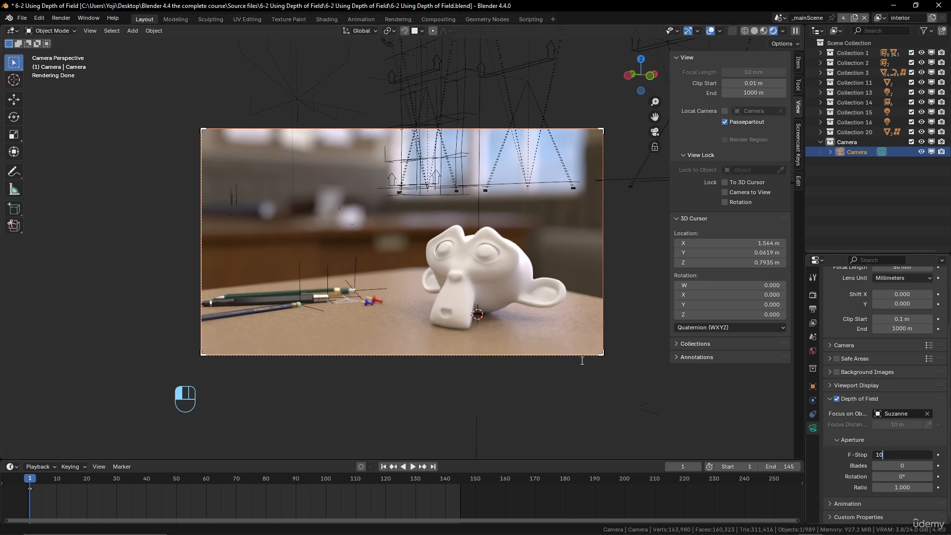
{"action": "key", "text": "Return"}
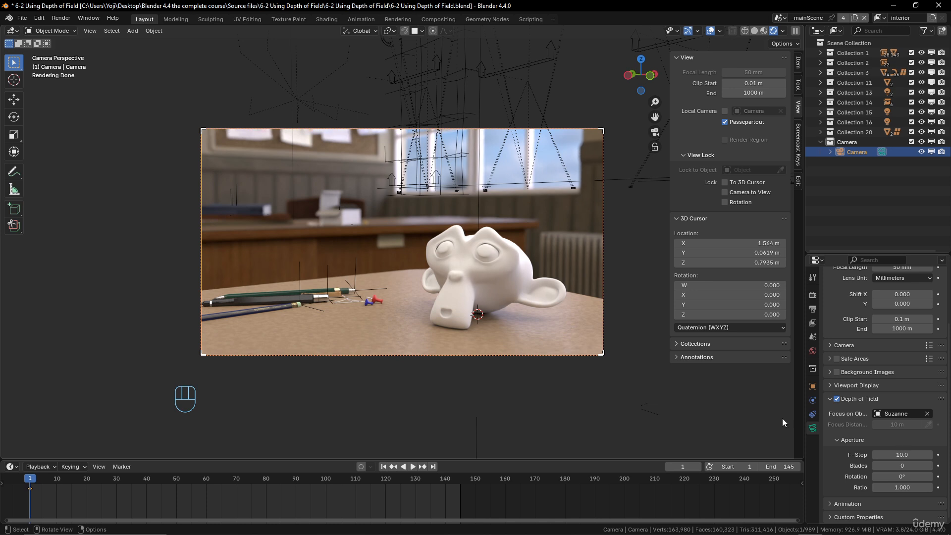
{"action": "left_click", "coordinate": [906, 454]}
{"action": "type", "text": "1"}
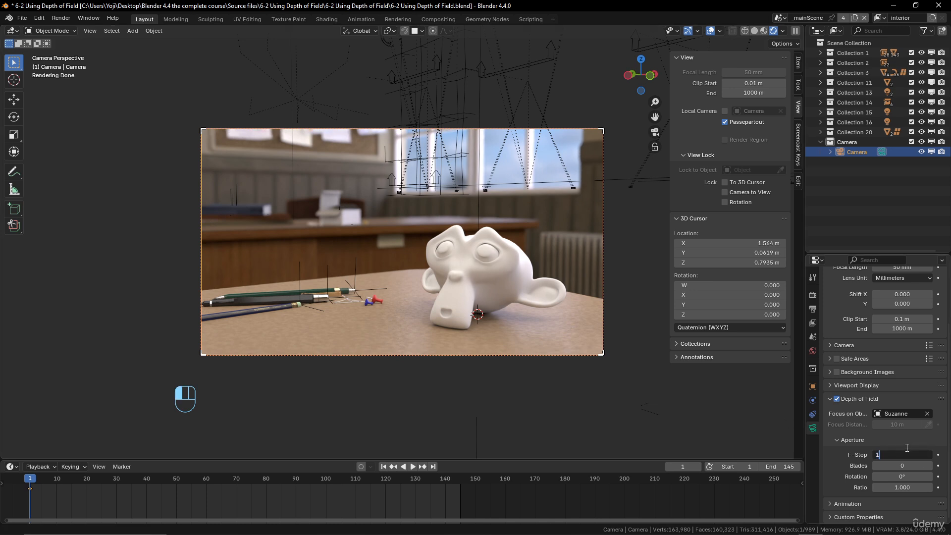
{"action": "key", "text": "Return"}
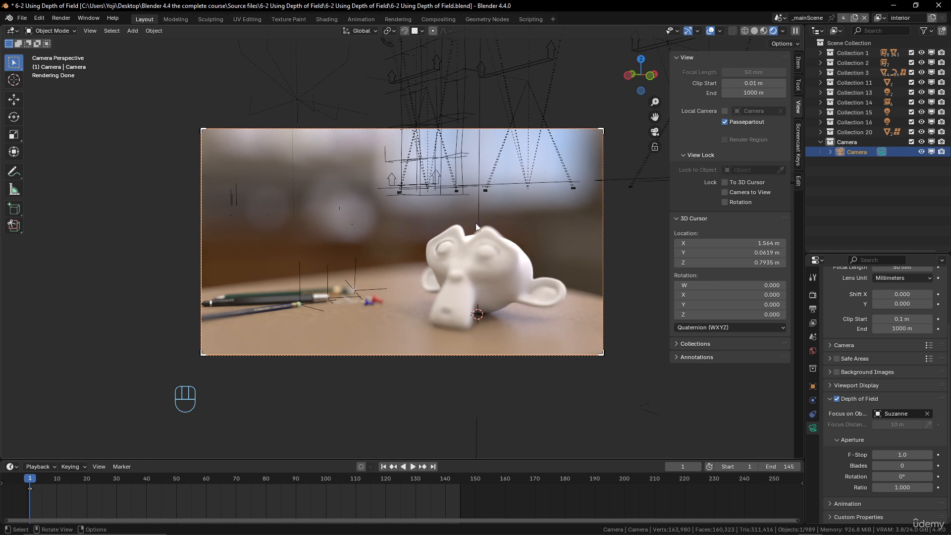
Set the camera's aperture F-Stop to 3
{"action": "left_click", "coordinate": [902, 451]}
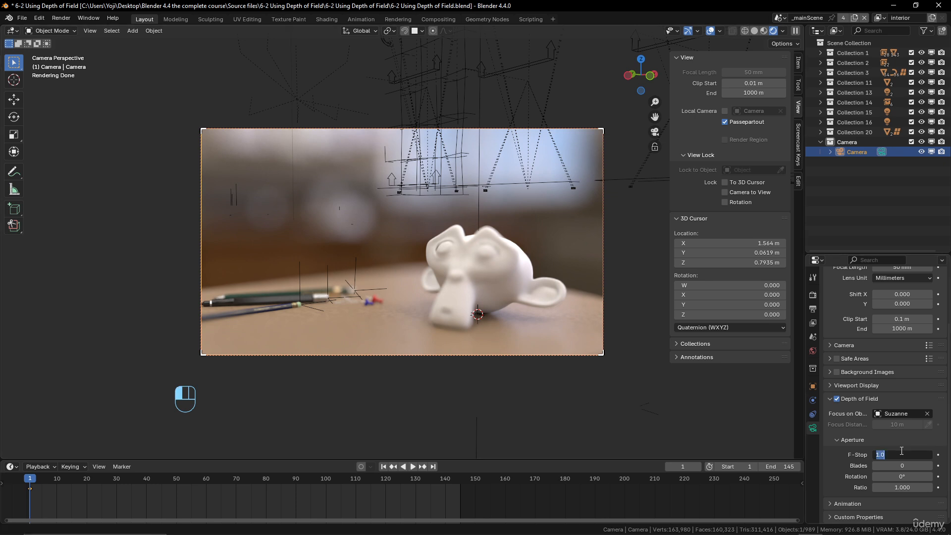
{"action": "type", "text": "3"}
{"action": "key", "text": "Return"}
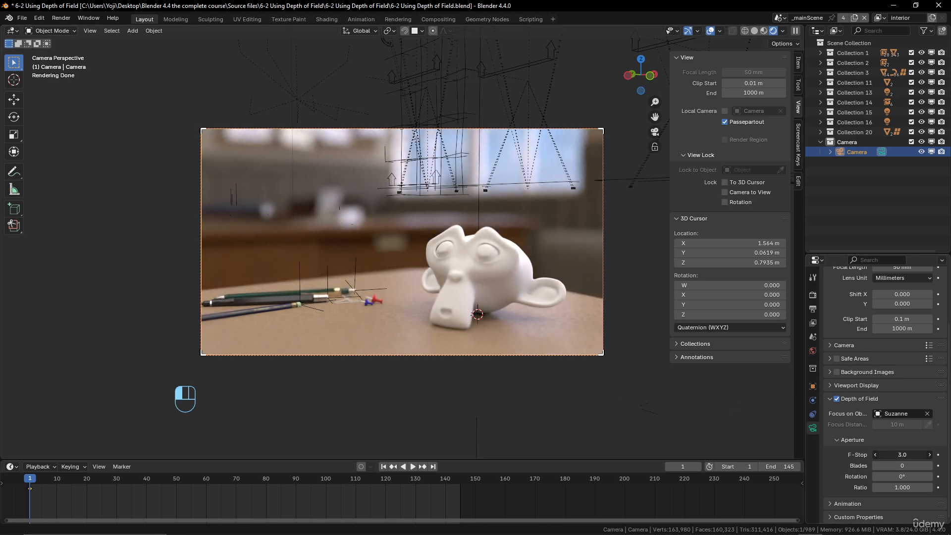
Set the camera's aperture F-Stop to 4 and hide the viewport overlays
{"action": "left_click", "coordinate": [901, 454]}
{"action": "type", "text": "4"}
{"action": "key", "text": "Return"}
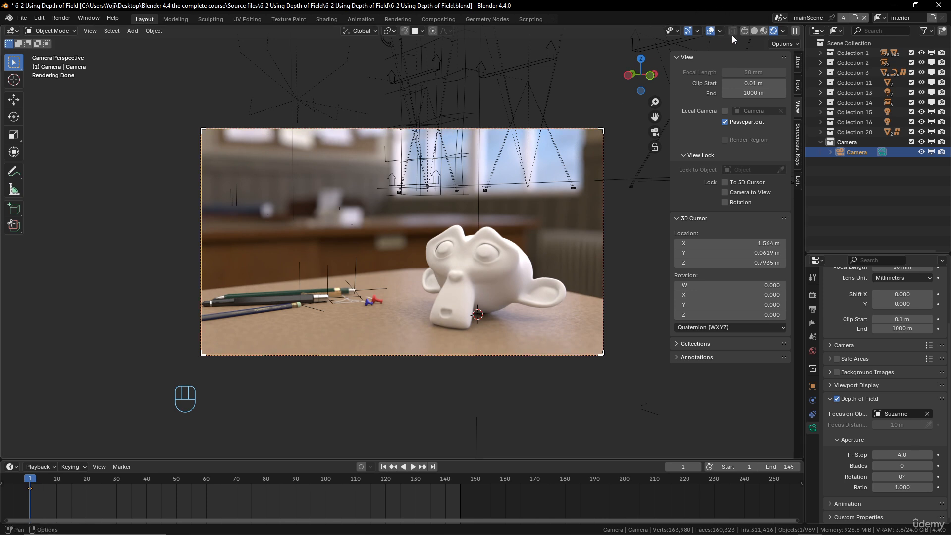
{"action": "left_click", "coordinate": [711, 31]}
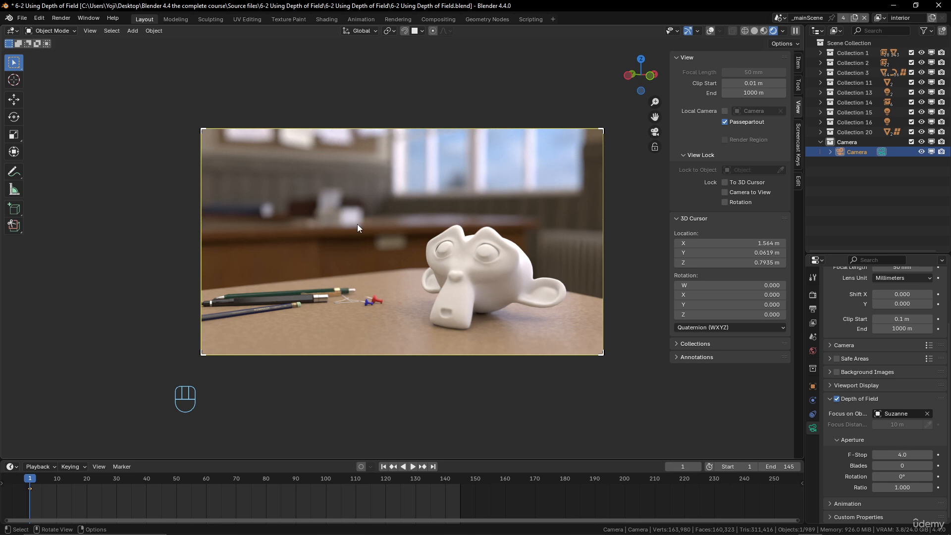
Compare the camera view in Solid and Rendered shading, finishing in Solid
{"action": "left_click", "coordinate": [755, 31]}
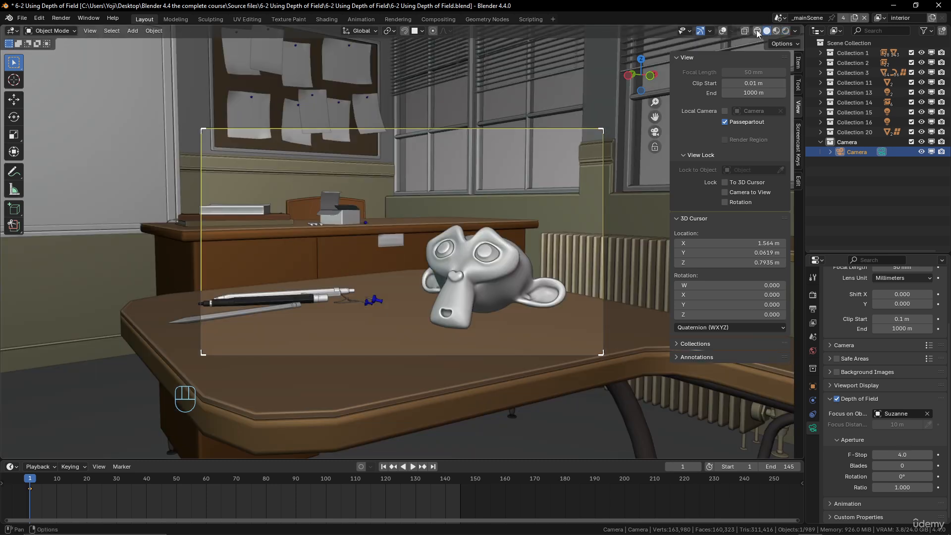
{"action": "left_click", "coordinate": [786, 32]}
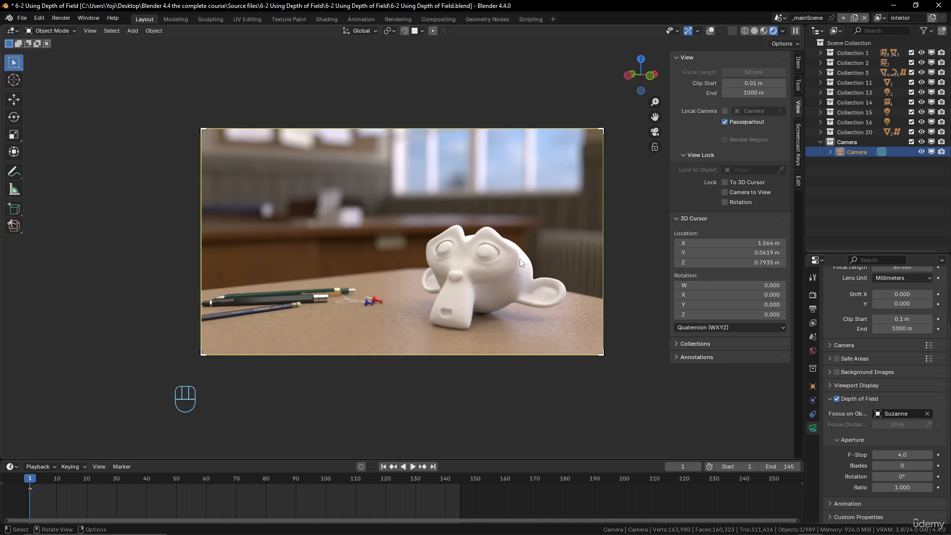
{"action": "left_click", "coordinate": [756, 31]}
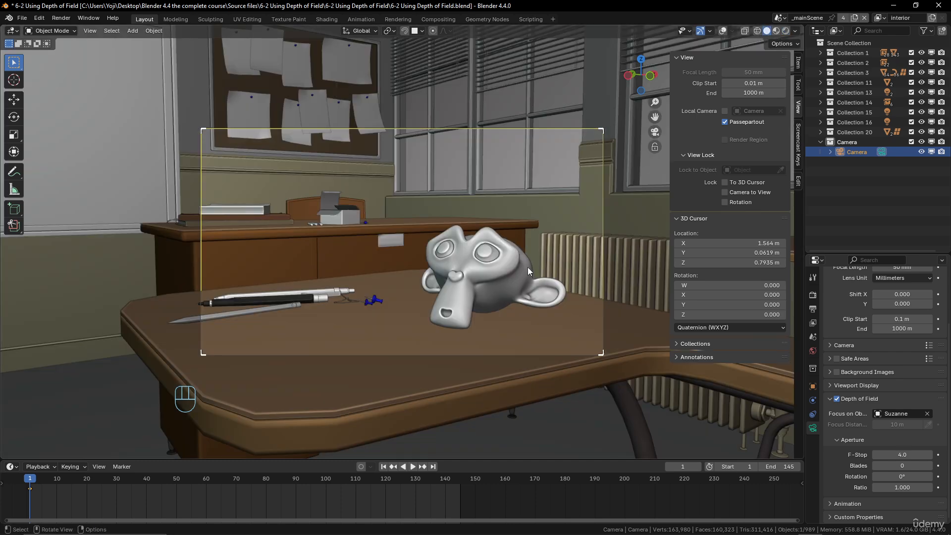
Show the viewport overlays again, leave the camera view and enable Limits in the camera's Viewport Display settings
{"action": "left_click", "coordinate": [723, 31]}
{"action": "middle_click_drag", "start_coordinate": [564, 239], "coordinate": [452, 287]}
{"action": "scroll", "coordinate": [456, 268], "scroll_direction": "up", "scroll_amount": 4}
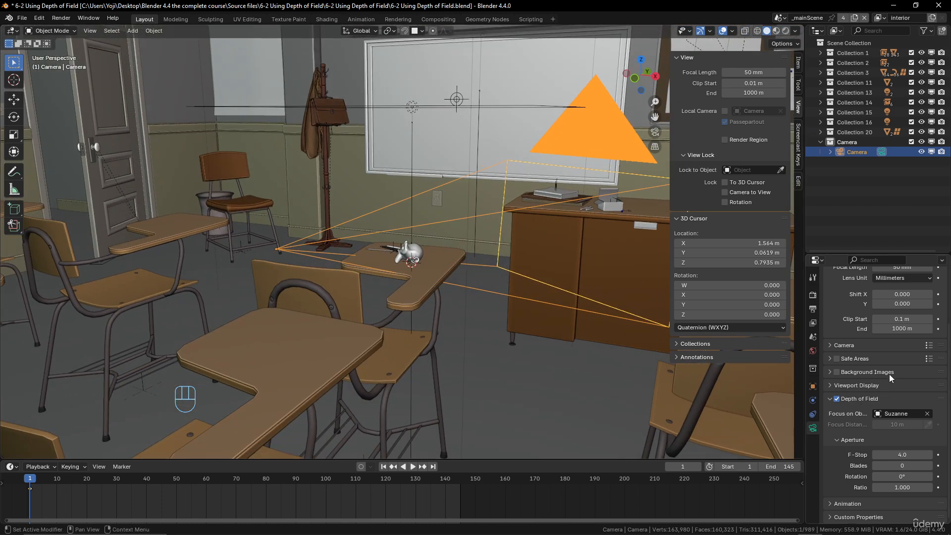
{"action": "left_click", "coordinate": [837, 385]}
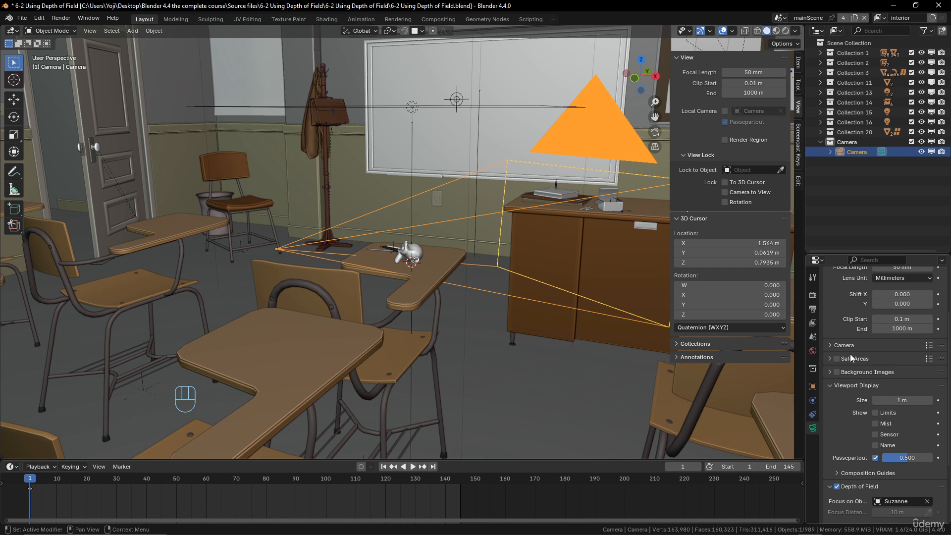
{"action": "left_click", "coordinate": [875, 412]}
Scale the camera object down to about 0.26 of its size
{"action": "middle_click_drag", "start_coordinate": [436, 317], "coordinate": [421, 208]}
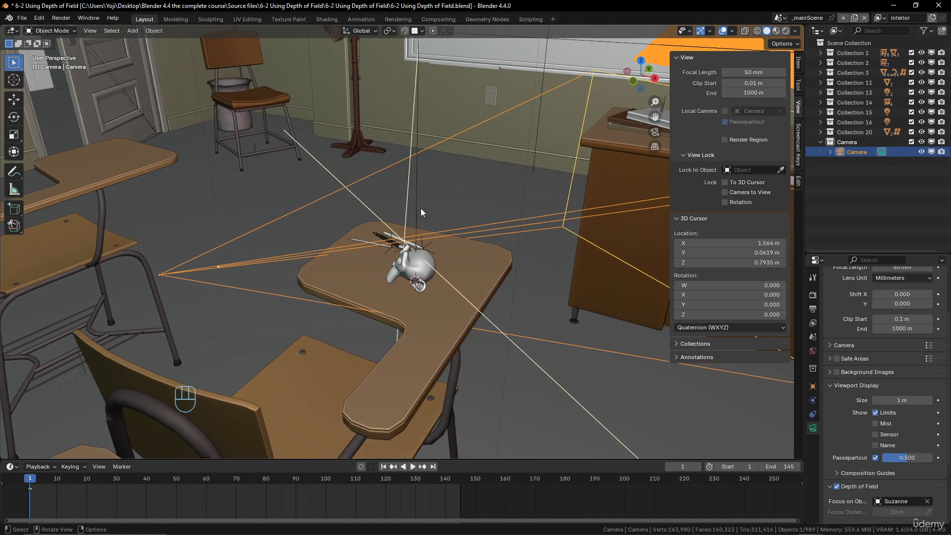
{"action": "scroll", "coordinate": [403, 203], "scroll_direction": "down", "scroll_amount": 5}
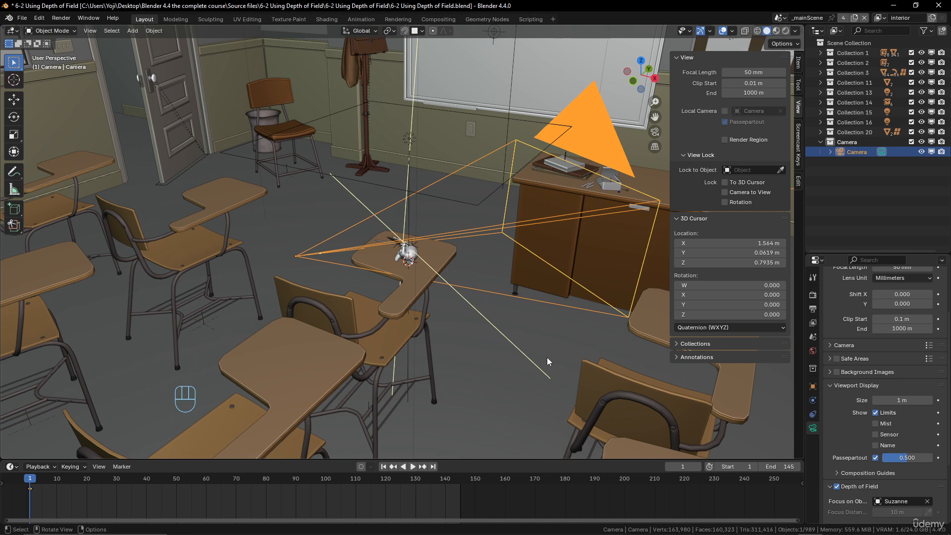
{"action": "key", "text": "s"}
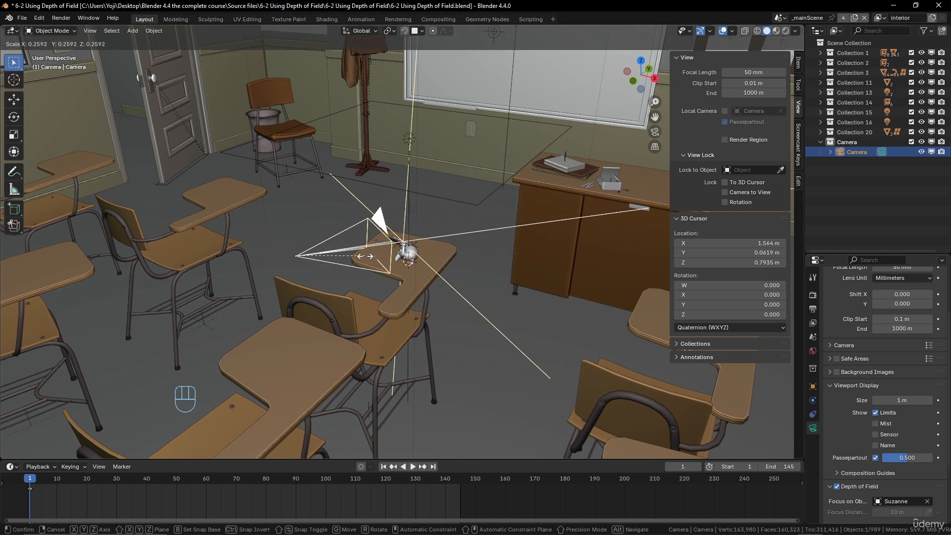
{"action": "left_click", "coordinate": [362, 256]}
Examine the camera's limits line and focus marker around the Suzanne head from several angles and distances
{"action": "scroll", "coordinate": [429, 297], "scroll_direction": "up", "scroll_amount": 5}
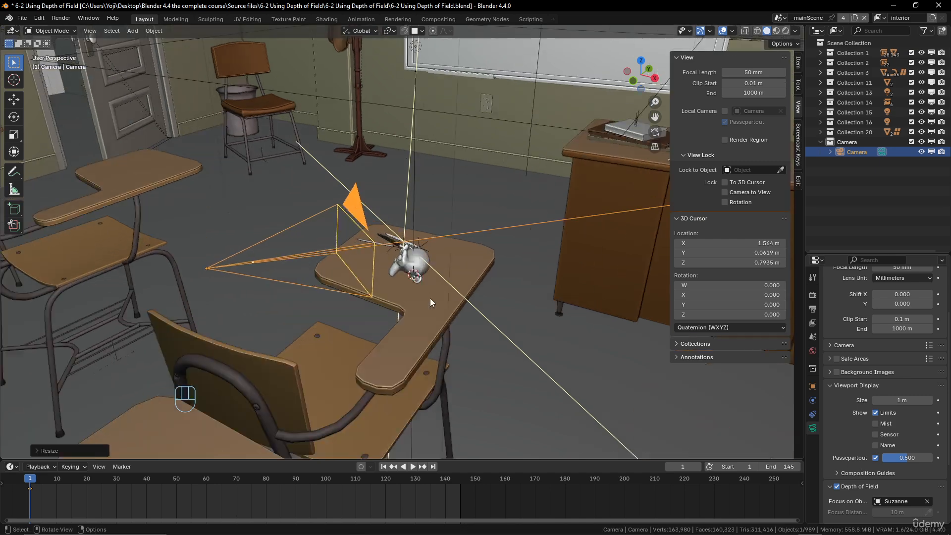
{"action": "middle_click_drag", "start_coordinate": [430, 298], "coordinate": [418, 224]}
{"action": "scroll", "coordinate": [408, 294], "scroll_direction": "down", "scroll_amount": 5}
{"action": "scroll", "coordinate": [438, 304], "scroll_direction": "up", "scroll_amount": 5}
{"action": "scroll", "coordinate": [412, 208], "scroll_direction": "down", "scroll_amount": 5}
{"action": "scroll", "coordinate": [466, 249], "scroll_direction": "up", "scroll_amount": 5}
{"action": "mouse_move", "coordinate": [465, 249]}
{"action": "middle_mouse_down"}
{"action": "mouse_move", "coordinate": [433, 267]}
{"action": "mouse_move", "coordinate": [435, 233]}
{"action": "mouse_move", "coordinate": [491, 224]}
{"action": "mouse_move", "coordinate": [466, 239]}
{"action": "middle_mouse_up"}
{"action": "scroll", "coordinate": [431, 260], "scroll_direction": "up", "scroll_amount": 3}
{"action": "scroll", "coordinate": [491, 224], "scroll_direction": "down", "scroll_amount": 4}
{"action": "scroll", "coordinate": [466, 240], "scroll_direction": "down", "scroll_amount": 4}
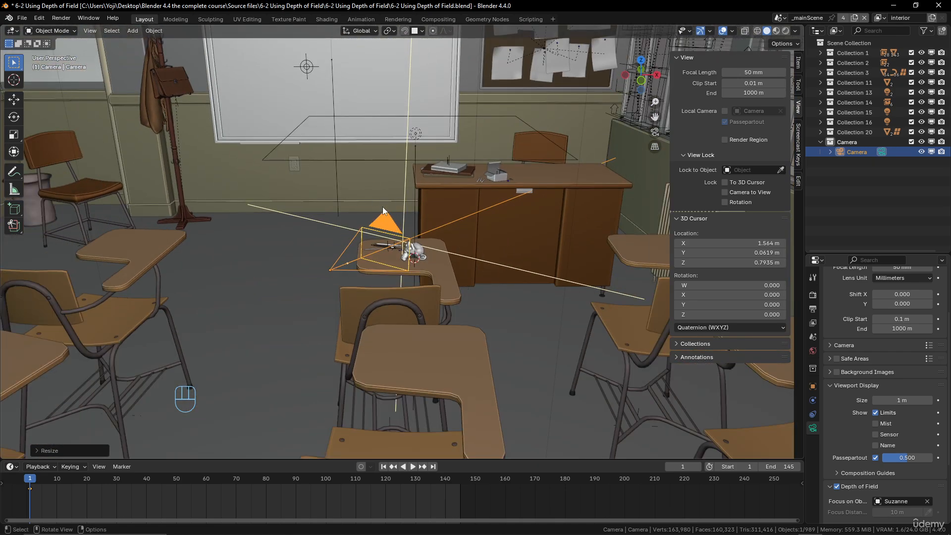
{"action": "middle_click_drag", "start_coordinate": [544, 270], "coordinate": [513, 281]}
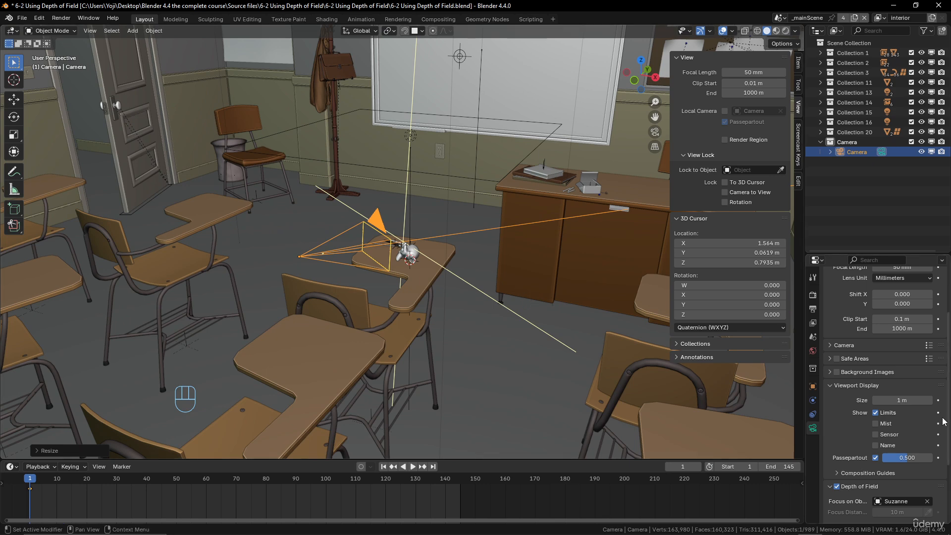
{"action": "scroll", "coordinate": [550, 329], "scroll_direction": "up", "scroll_amount": 3}
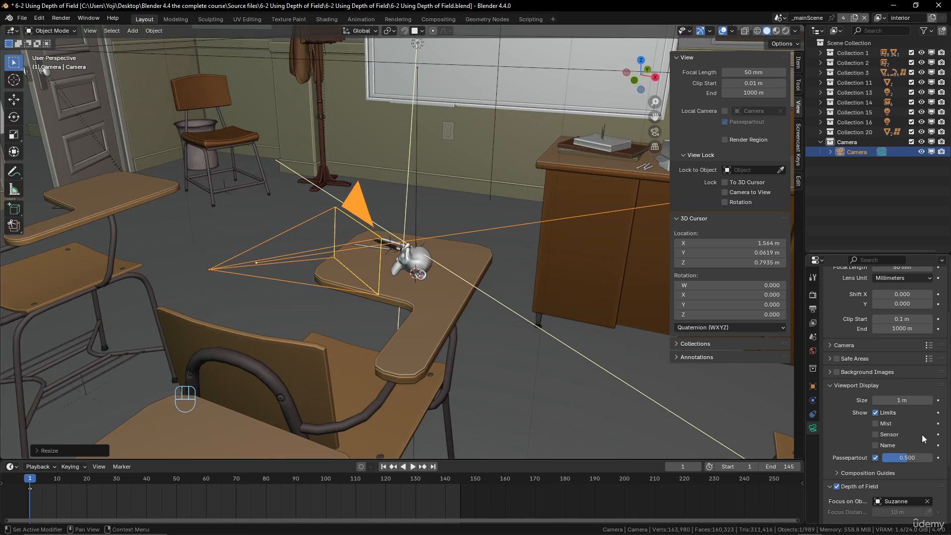
Clear Suzanne as the camera's focus object and reduce the focus distance to 0.434 m
{"action": "left_click", "coordinate": [929, 502]}
{"action": "scroll", "coordinate": [559, 285], "scroll_direction": "down", "scroll_amount": 11}
{"action": "scroll", "coordinate": [557, 284], "scroll_direction": "down", "scroll_amount": 6}
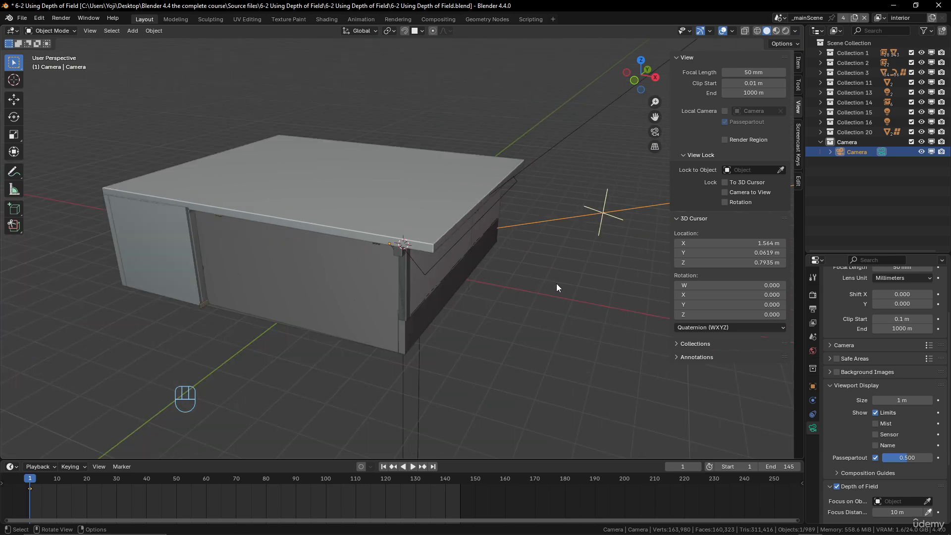
{"action": "scroll", "coordinate": [872, 445], "scroll_direction": "down", "scroll_amount": 4}
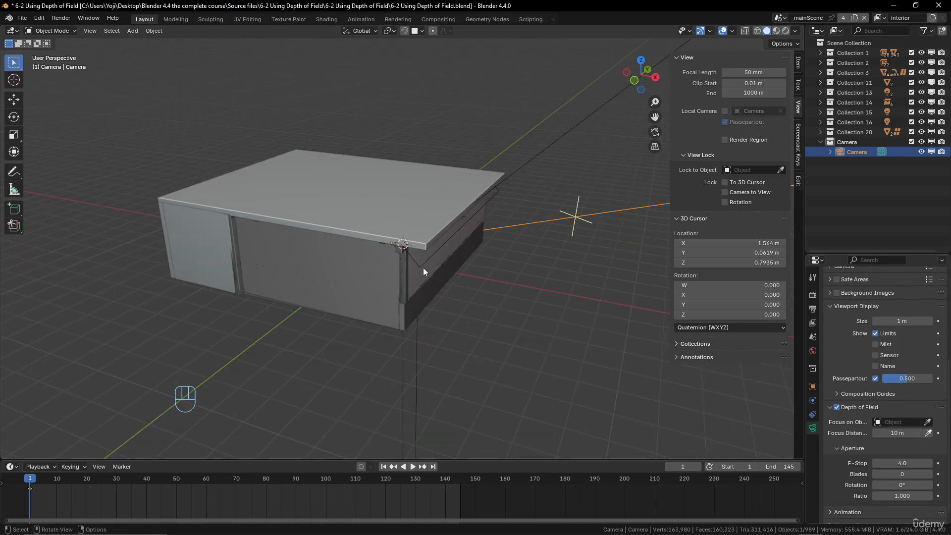
{"action": "scroll", "coordinate": [425, 267], "scroll_direction": "up", "scroll_amount": 15}
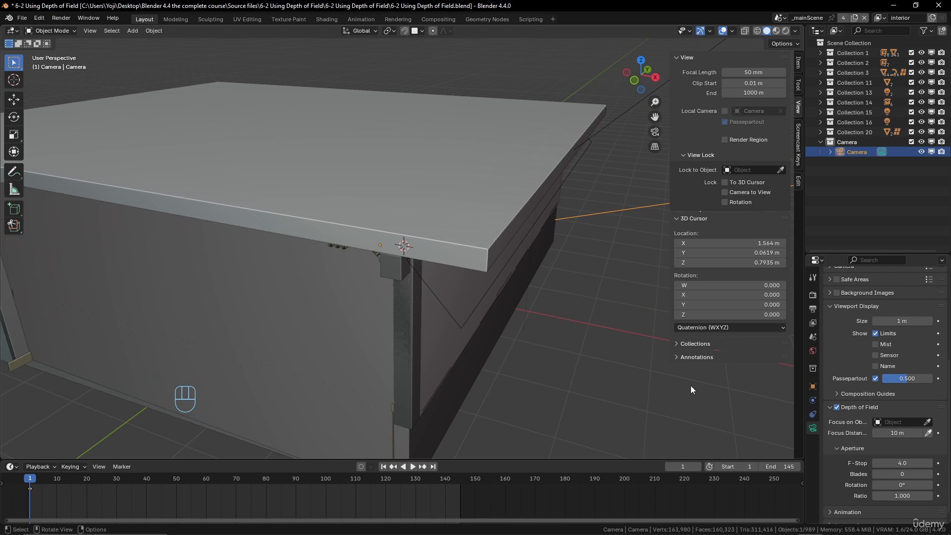
{"action": "left_click_drag", "start_coordinate": [899, 433], "coordinate": [855, 433]}
{"action": "scroll", "coordinate": [532, 275], "scroll_direction": "up", "scroll_amount": 16}
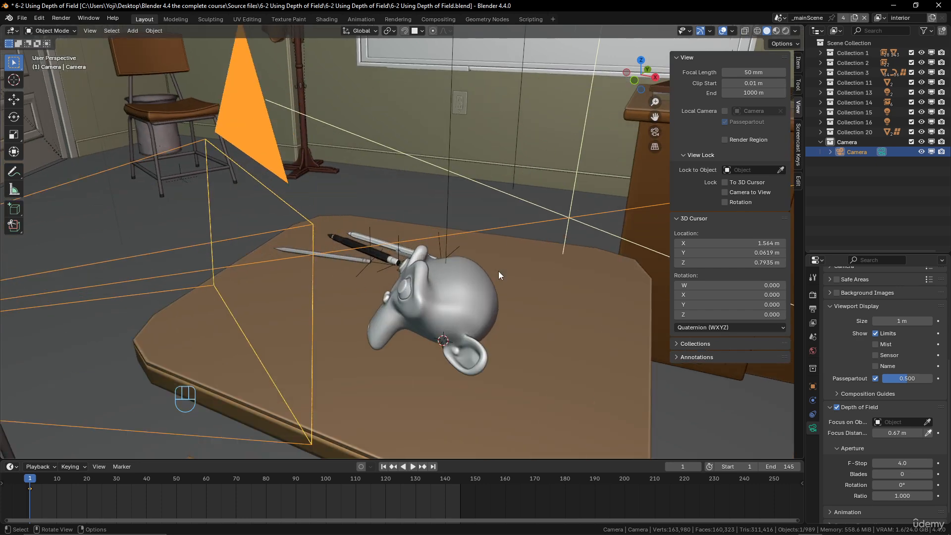
{"action": "scroll", "coordinate": [498, 272], "scroll_direction": "down", "scroll_amount": 2}
{"action": "mouse_move", "coordinate": [910, 433]}
{"action": "left_mouse_down"}
{"action": "mouse_move", "coordinate": [899, 433]}
{"action": "mouse_move", "coordinate": [908, 433]}
{"action": "left_mouse_up"}
From the top view, fine-tune the camera's focus distance to 0.438 m over Suzanne's face
{"action": "key", "text": "KP_7"}
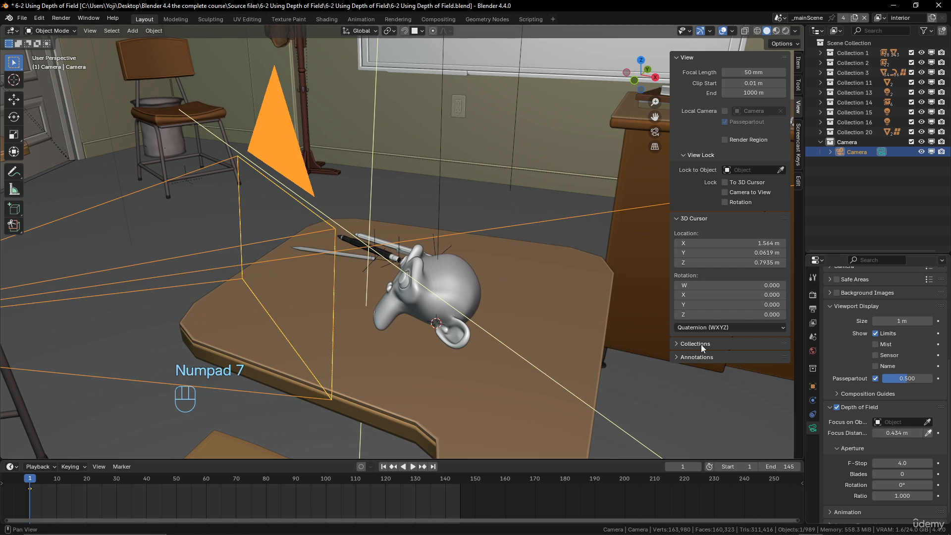
{"action": "key", "text": "KP_7"}
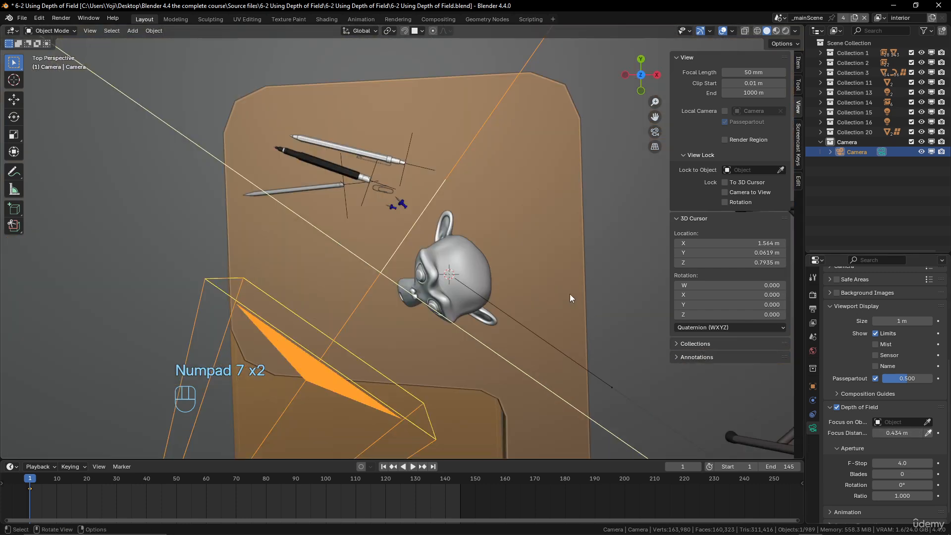
{"action": "scroll", "coordinate": [573, 294], "scroll_direction": "down", "scroll_amount": 2}
{"action": "scroll", "coordinate": [576, 296], "scroll_direction": "up", "scroll_amount": 3}
{"action": "middle_click_drag", "start_coordinate": [578, 297], "coordinate": [572, 283], "text": "shift"}
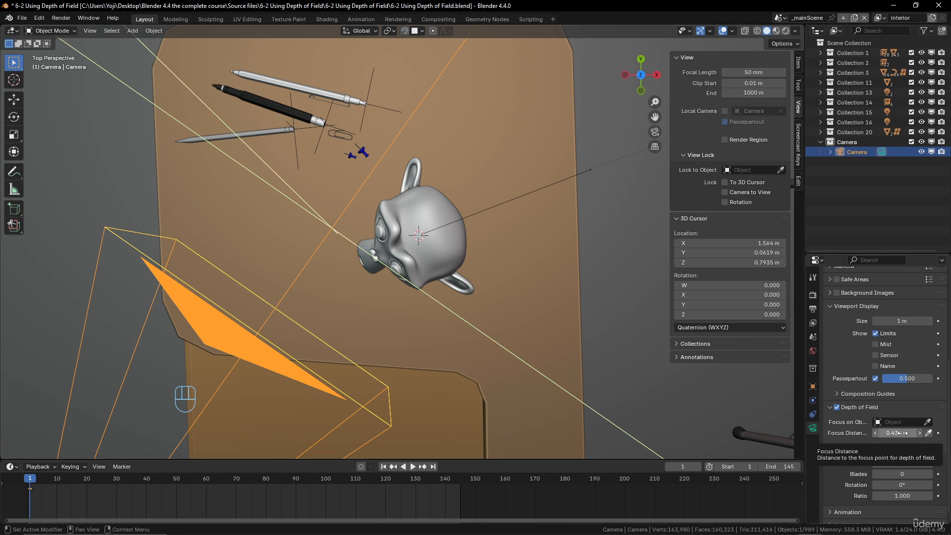
{"action": "key", "text": "shift"}
{"action": "left_click_drag", "start_coordinate": [899, 433], "coordinate": [909, 433], "text": "shift"}
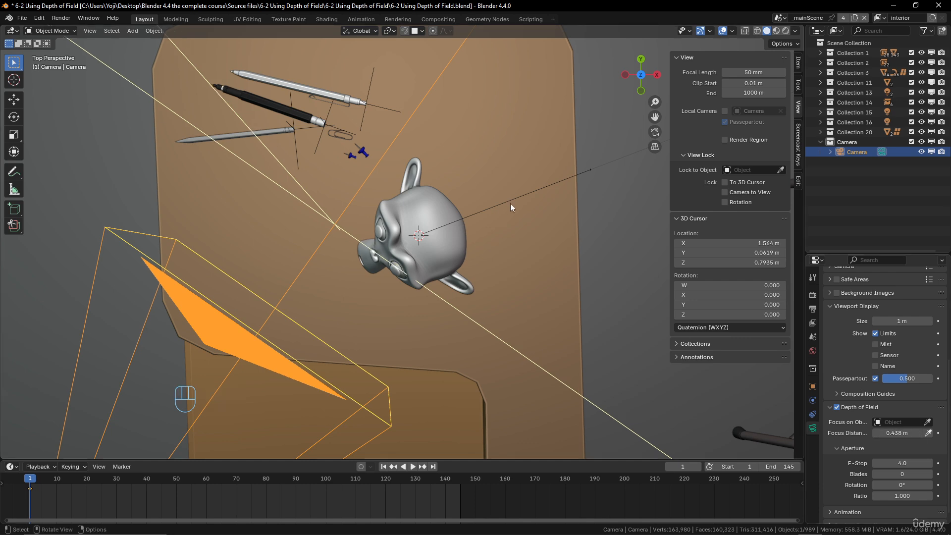
Inspect the focus on Suzanne's face through the camera in Rendered shading and dismiss the message notification
{"action": "key", "text": "KP_0"}
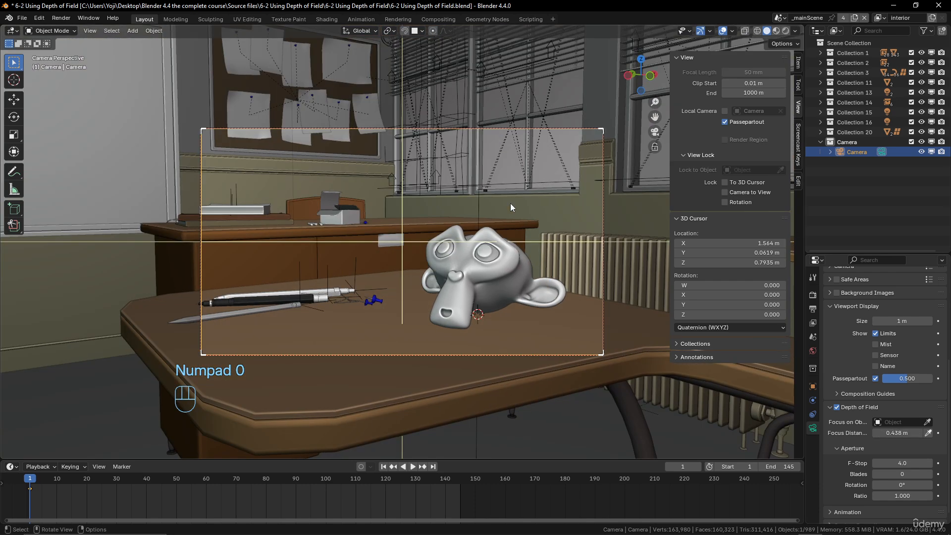
{"action": "left_click", "coordinate": [785, 30]}
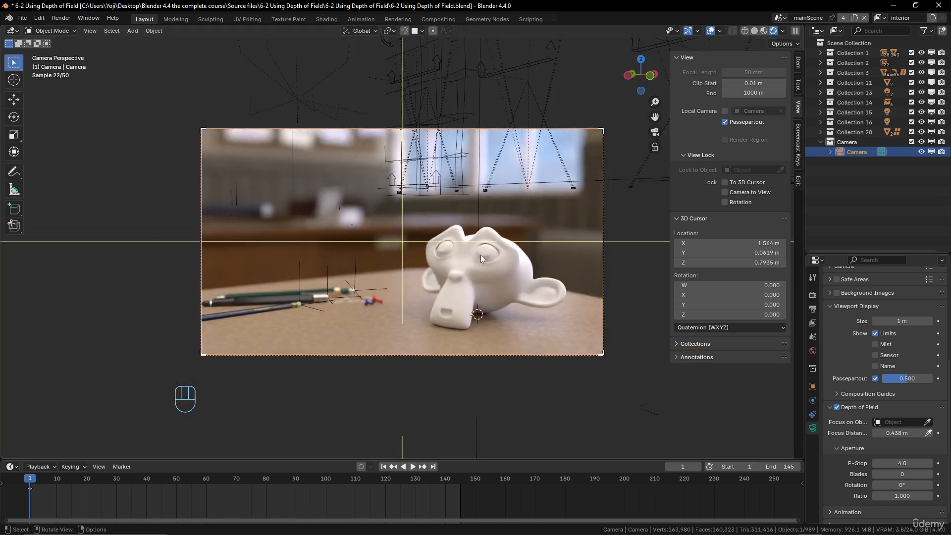
{"action": "scroll", "coordinate": [480, 254], "scroll_direction": "up", "scroll_amount": 4}
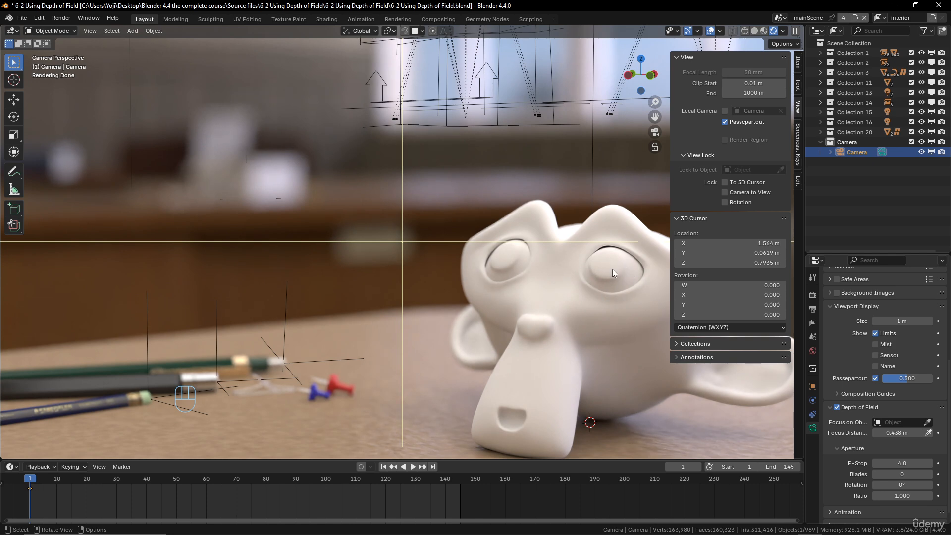
{"action": "scroll", "coordinate": [581, 256], "scroll_direction": "down", "scroll_amount": 4}
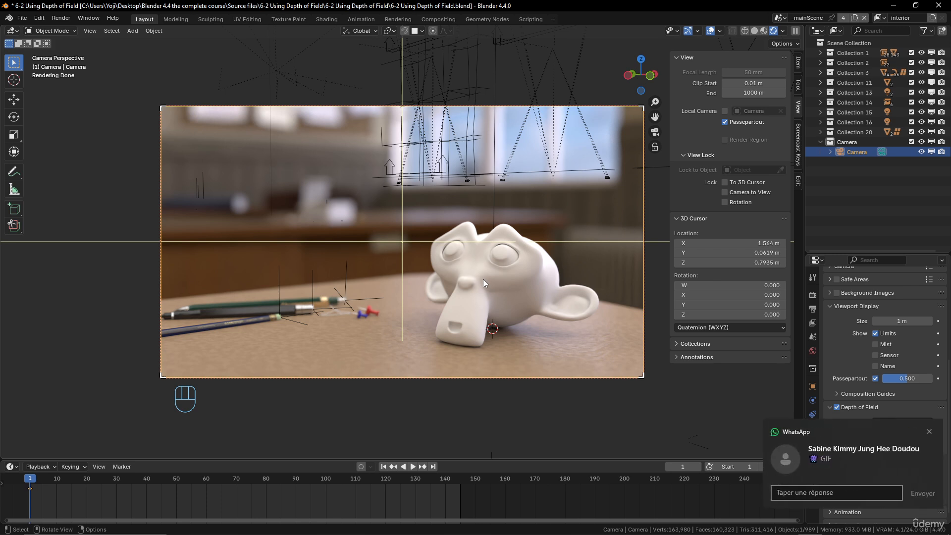
{"action": "left_click", "coordinate": [929, 432]}
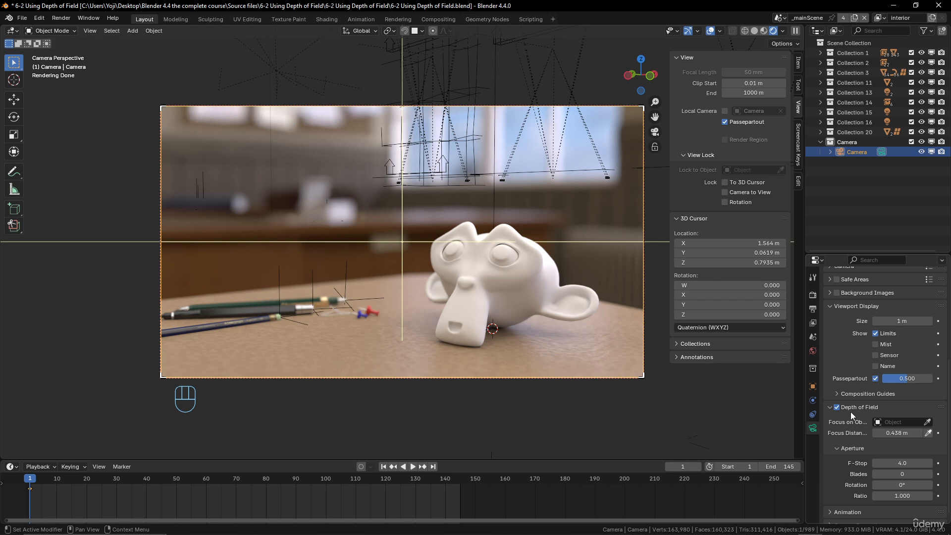
Duplicate the Suzanne head in a top orthographic Wireframe view and place the copy over the large desk at the front
{"action": "left_click", "coordinate": [755, 31]}
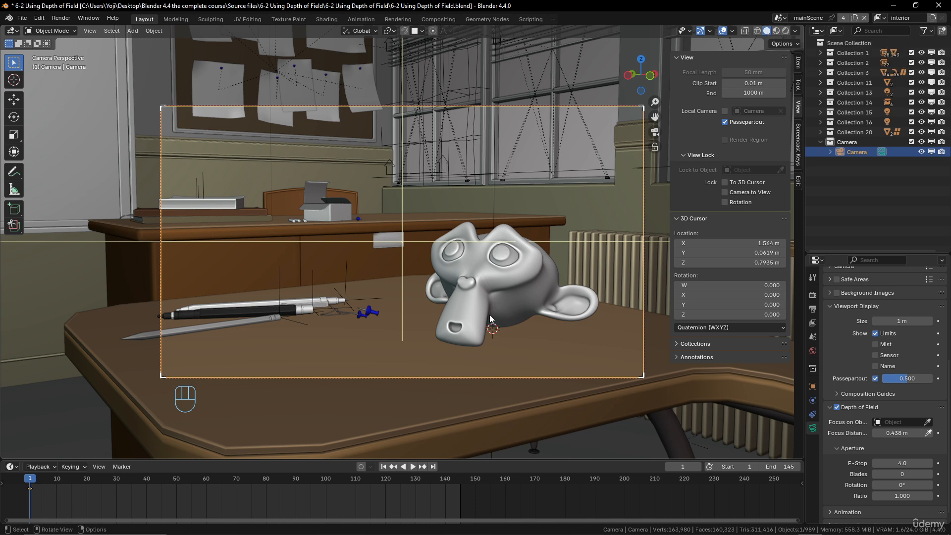
{"action": "middle_click_drag", "start_coordinate": [516, 308], "coordinate": [450, 332]}
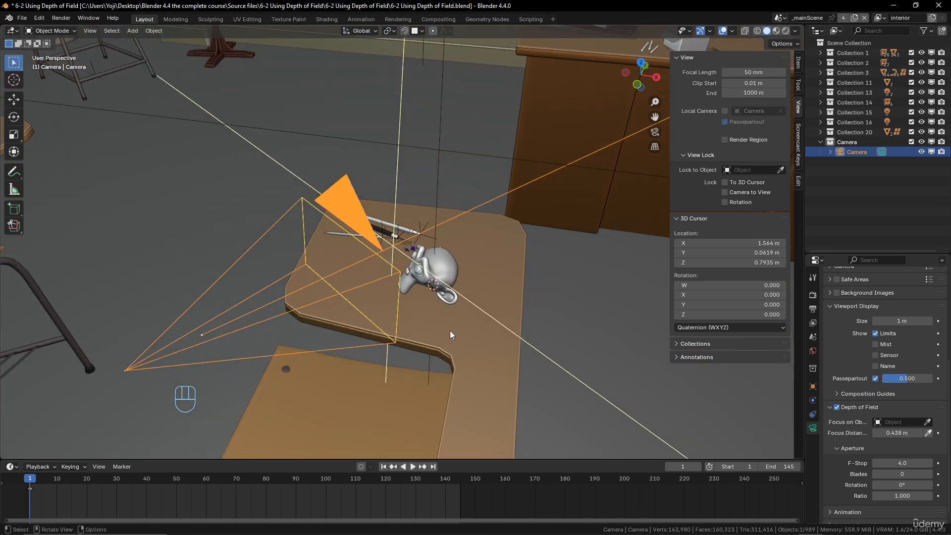
{"action": "left_click", "coordinate": [444, 264]}
{"action": "scroll", "coordinate": [475, 296], "scroll_direction": "down", "scroll_amount": 5}
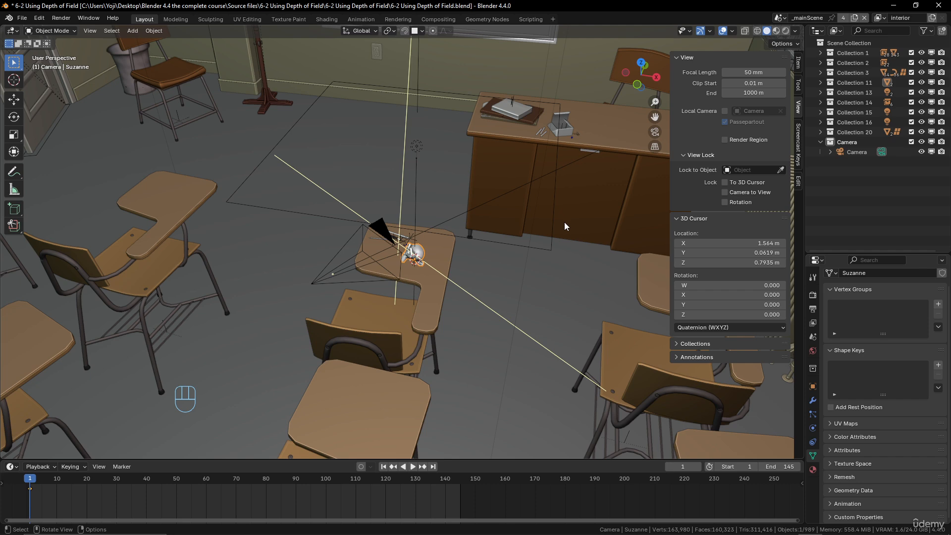
{"action": "key", "text": "shift"}
{"action": "key", "text": "KP_7"}
{"action": "key", "text": "z"}
{"action": "left_click", "coordinate": [478, 203]}
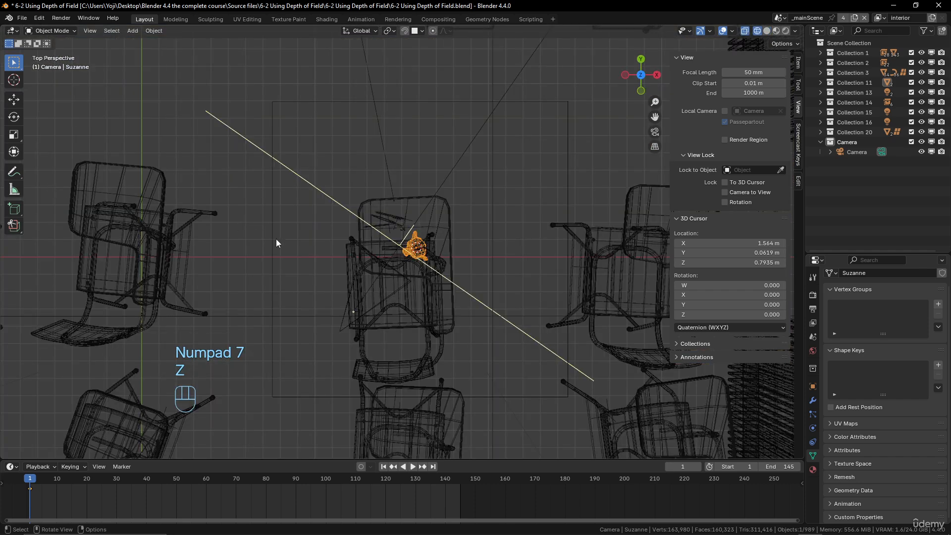
{"action": "scroll", "coordinate": [275, 239], "scroll_direction": "down", "scroll_amount": 3}
{"action": "key", "text": "KP_5"}
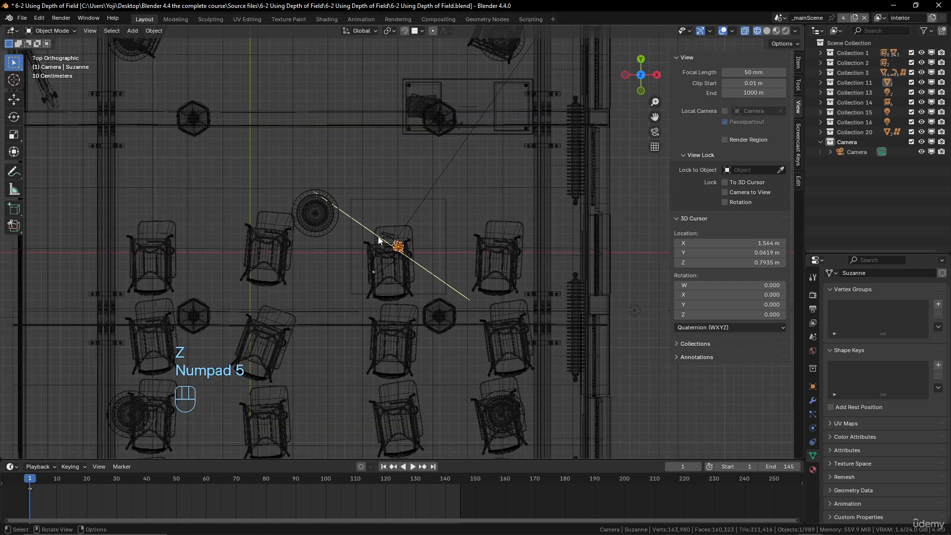
{"action": "key", "text": "shift+d"}
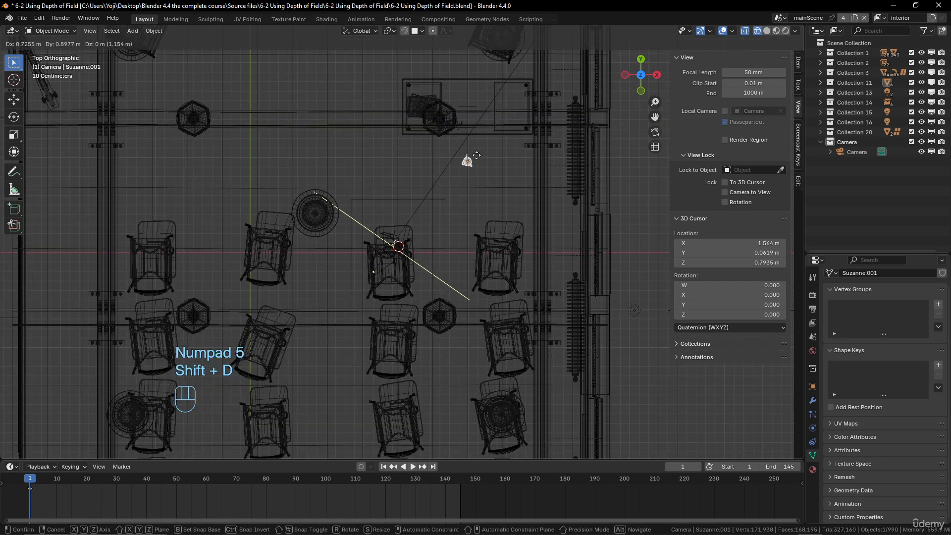
{"action": "left_click", "coordinate": [483, 105]}
In the right orthographic view, raise the copied Suzanne head about 0.013 m along Z toward the desktop surface
{"action": "key", "text": "KP_3"}
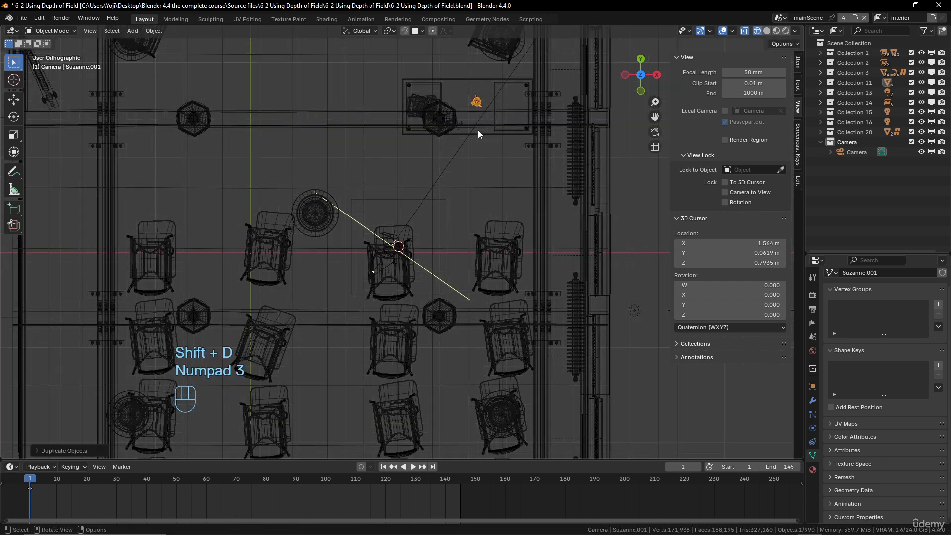
{"action": "scroll", "coordinate": [561, 253], "scroll_direction": "up", "scroll_amount": 2}
{"action": "middle_click_drag", "start_coordinate": [560, 254], "coordinate": [172, 212], "text": "shift"}
{"action": "scroll", "coordinate": [396, 254], "scroll_direction": "up", "scroll_amount": 4}
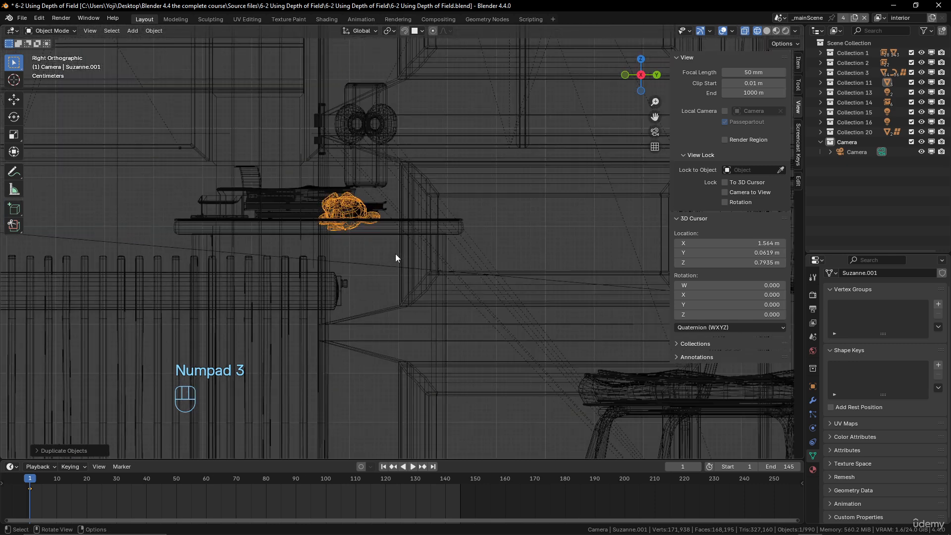
{"action": "key", "text": "g"}
{"action": "key", "text": "z"}
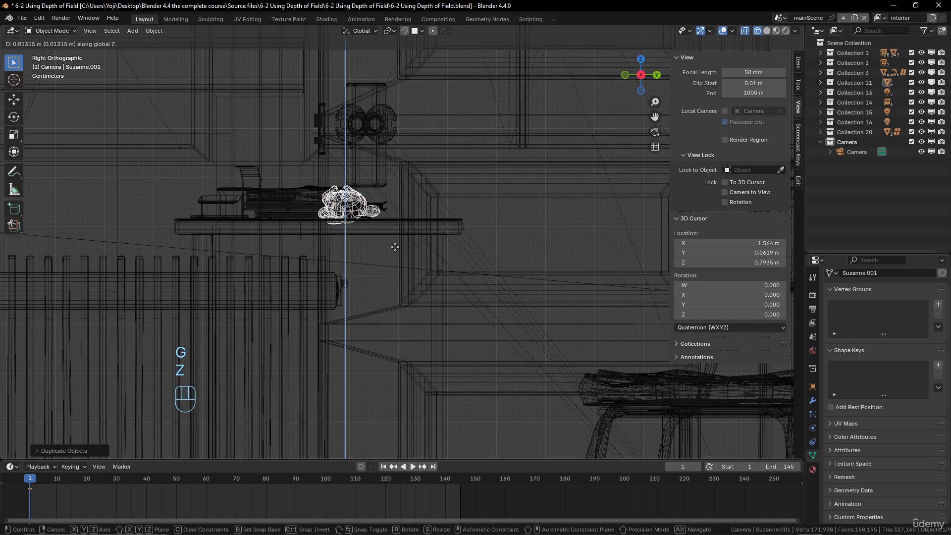
Scale the copied head up to about twice its size and adjust its height along Z to sit on the desktop
{"action": "key", "text": "s"}
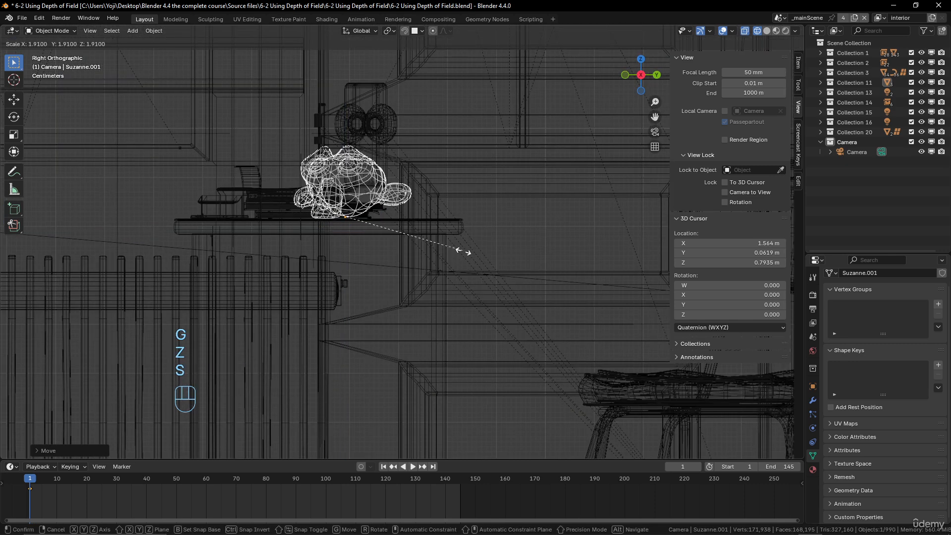
{"action": "left_click", "coordinate": [471, 255]}
{"action": "key", "text": "g"}
{"action": "key", "text": "z"}
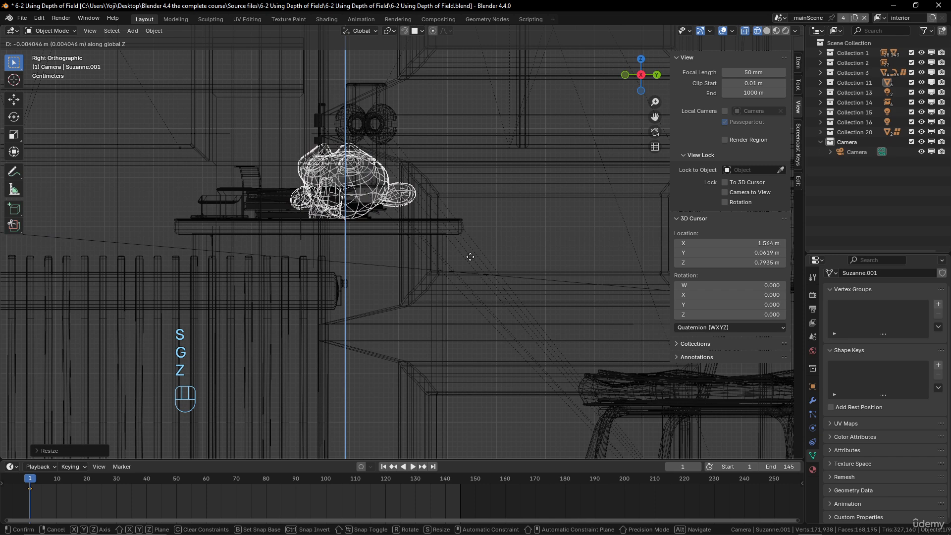
{"action": "left_click", "coordinate": [470, 261]}
Through the camera, rotate the copied head around Z and slide it horizontally across the desk
{"action": "key", "text": "KP_0"}
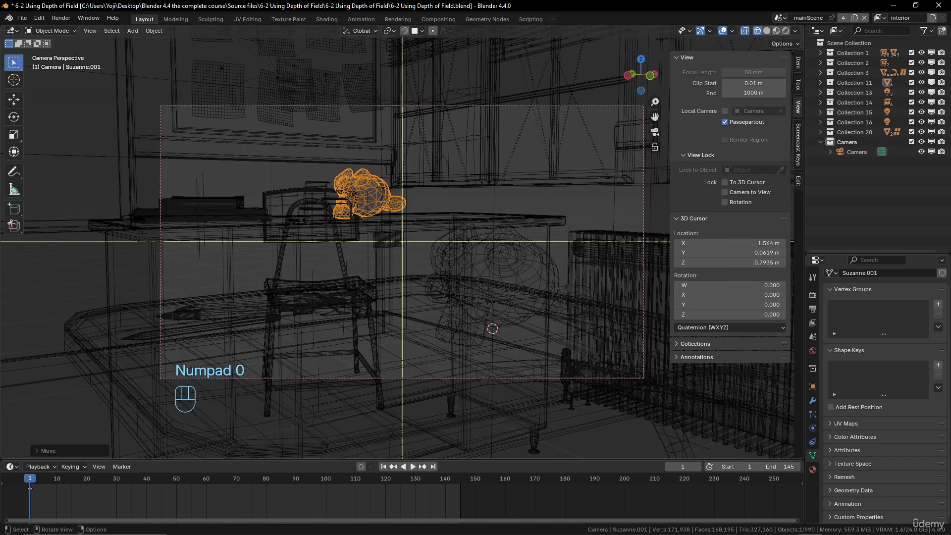
{"action": "key", "text": "r"}
{"action": "key", "text": "z"}
{"action": "left_click", "coordinate": [407, 153]}
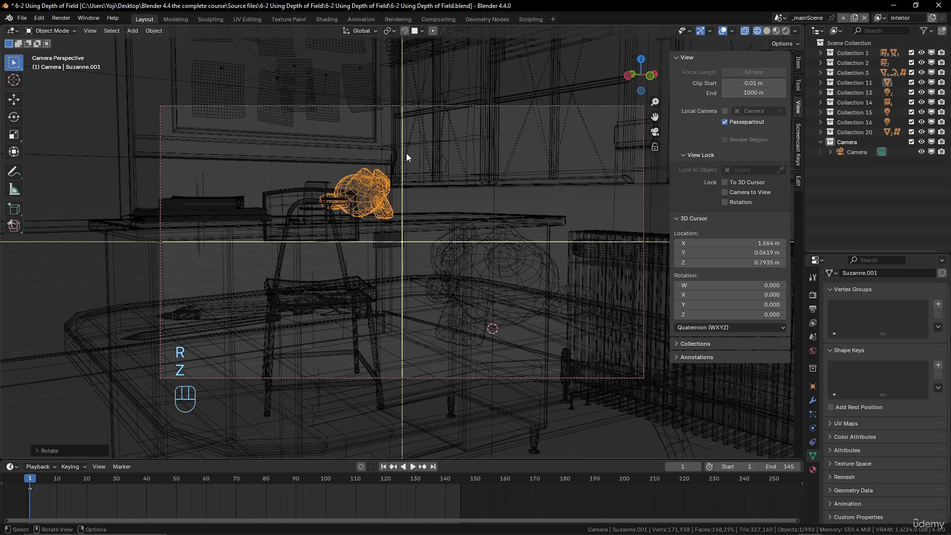
{"action": "key", "text": "g"}
{"action": "key", "text": "shift+z"}
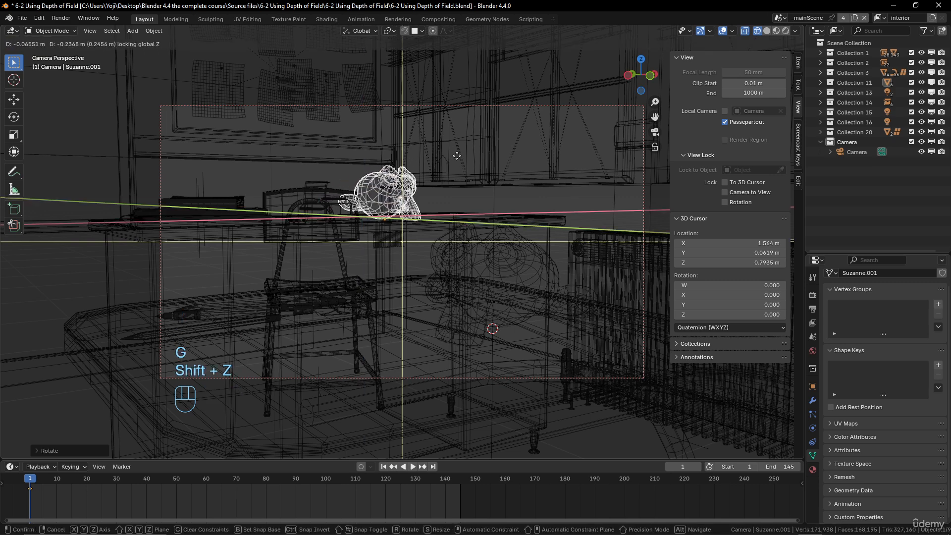
{"action": "left_click", "coordinate": [458, 155]}
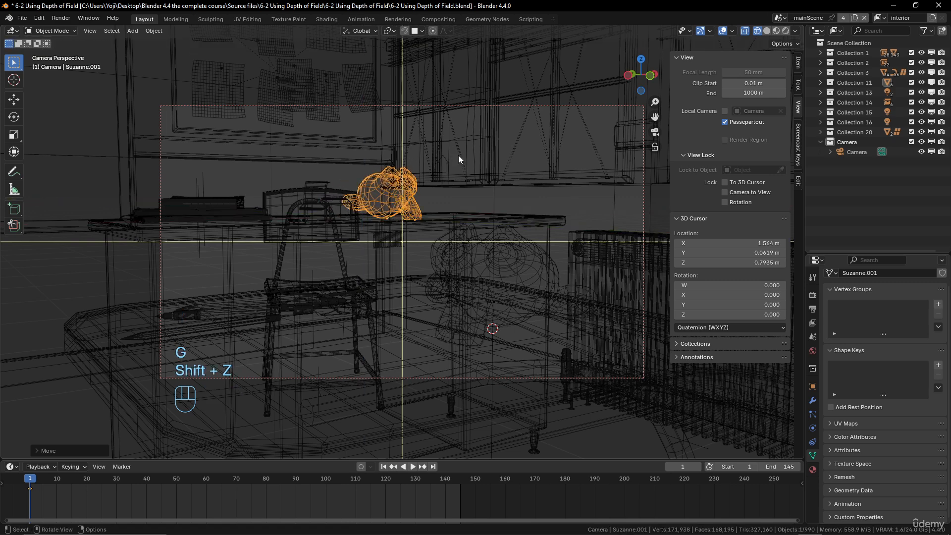
Switch the camera view to Solid shading and rotate the head on the far desk around Z to face more toward the camera
{"action": "left_click", "coordinate": [776, 30]}
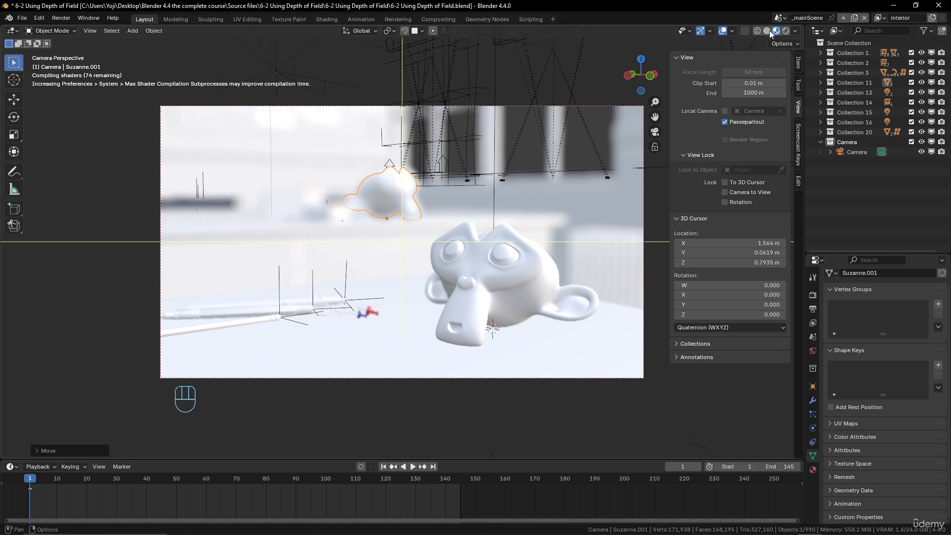
{"action": "left_click", "coordinate": [768, 31]}
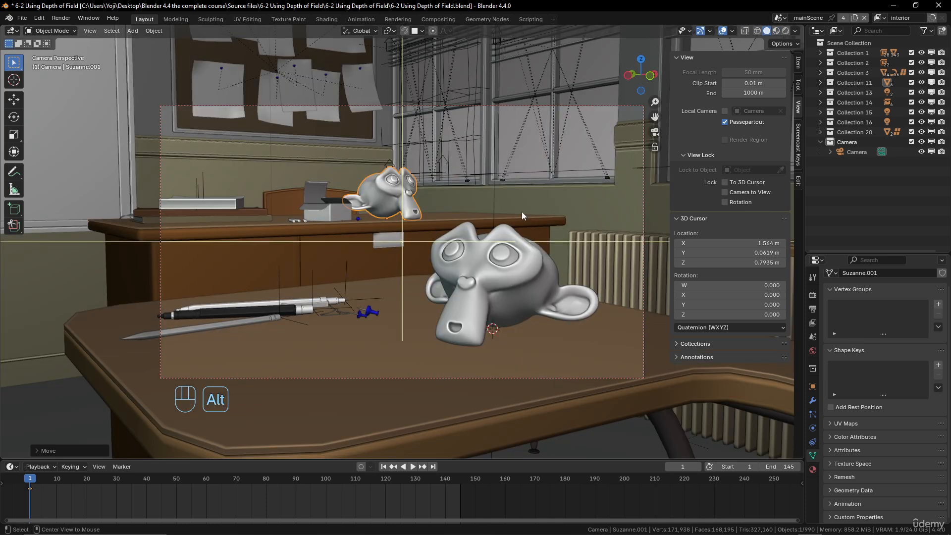
{"action": "key", "text": "alt+a"}
{"action": "left_click", "coordinate": [395, 192]}
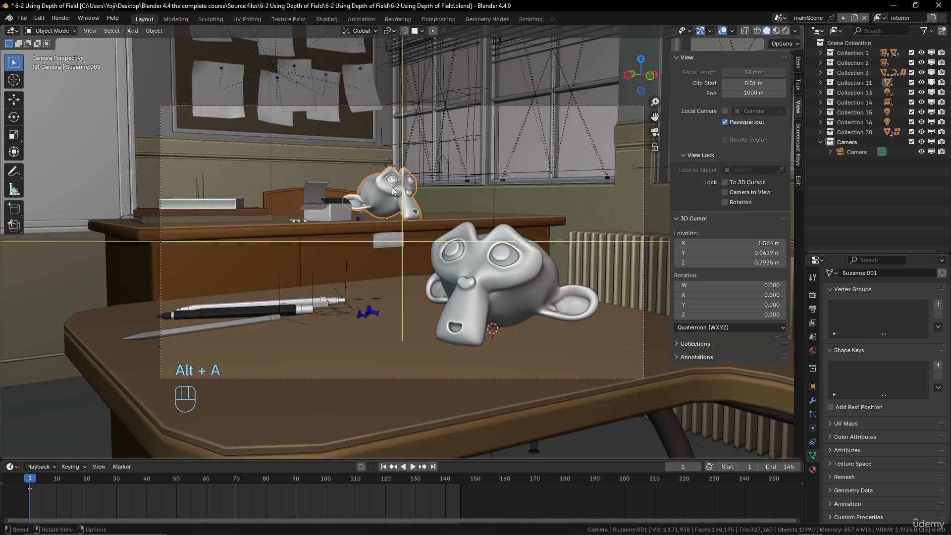
{"action": "key", "text": "r"}
{"action": "key", "text": "z"}
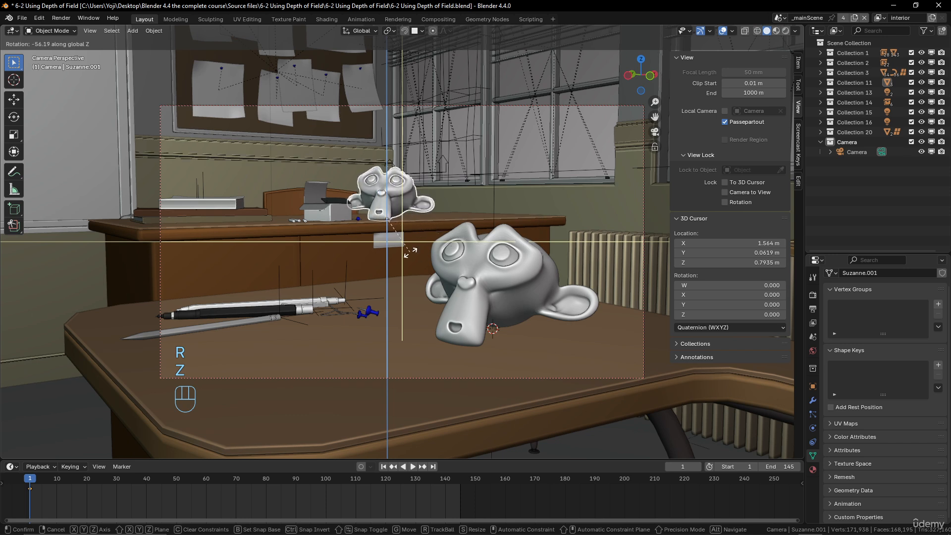
{"action": "left_click", "coordinate": [491, 250]}
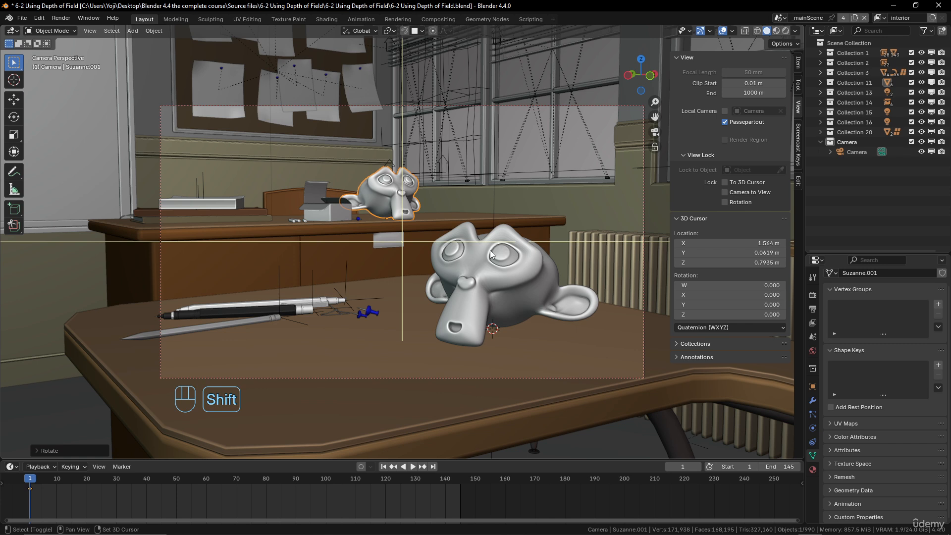
Reposition the far head horizontally on the desk with its height locked, and deselect everything
{"action": "key", "text": "g"}
{"action": "key", "text": "shift+z"}
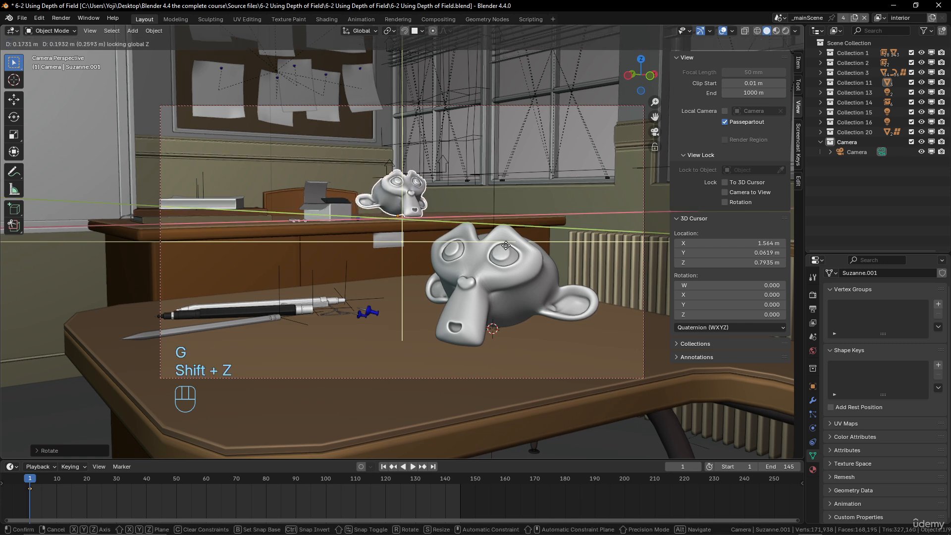
{"action": "left_click", "coordinate": [505, 247]}
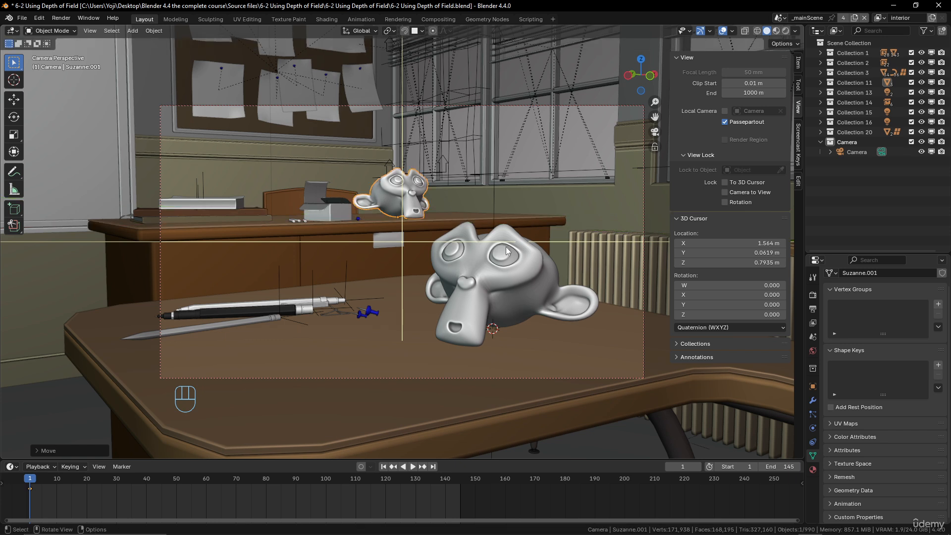
{"action": "key", "text": "alt+a"}
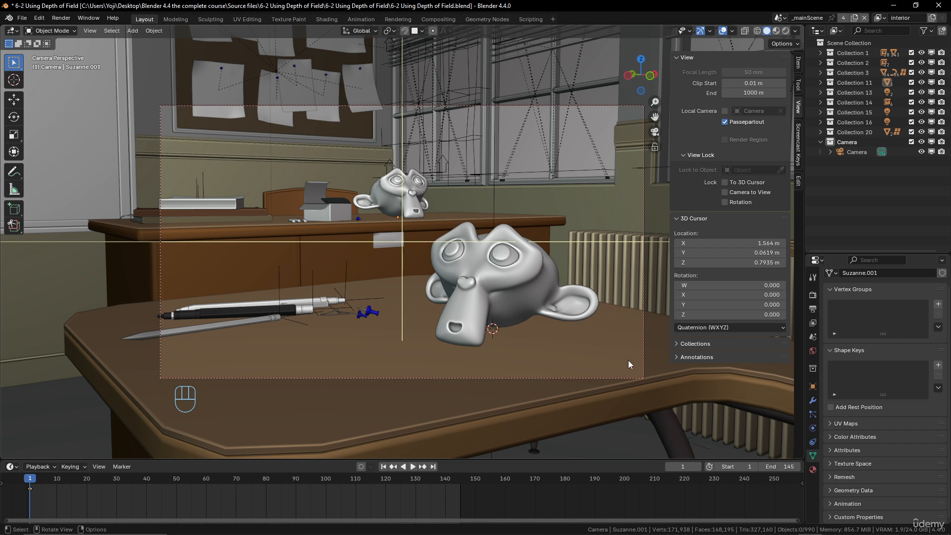
Select the camera and keyframe its depth of field focus distance at frame 1
{"action": "left_click", "coordinate": [641, 376]}
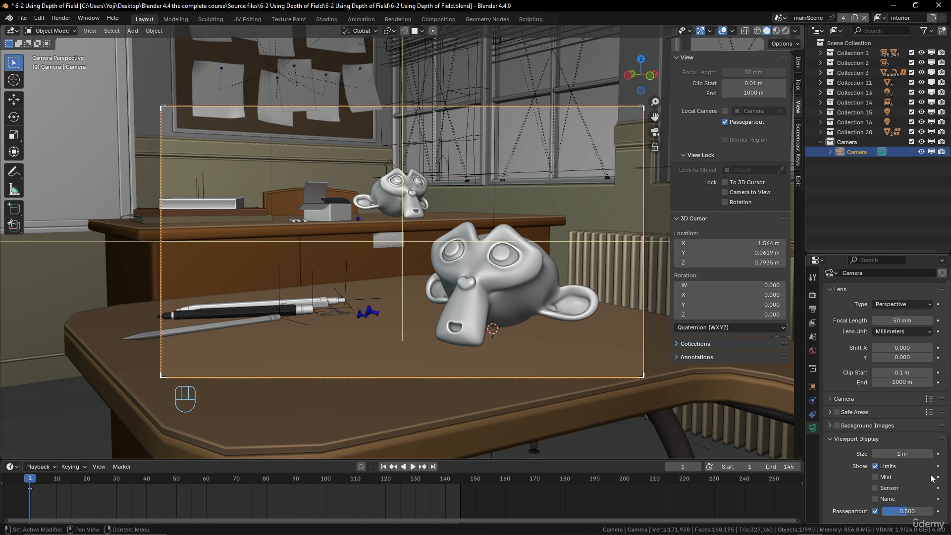
{"action": "scroll", "coordinate": [894, 468], "scroll_direction": "down", "scroll_amount": 5}
{"action": "scroll", "coordinate": [894, 467], "scroll_direction": "down", "scroll_amount": 3}
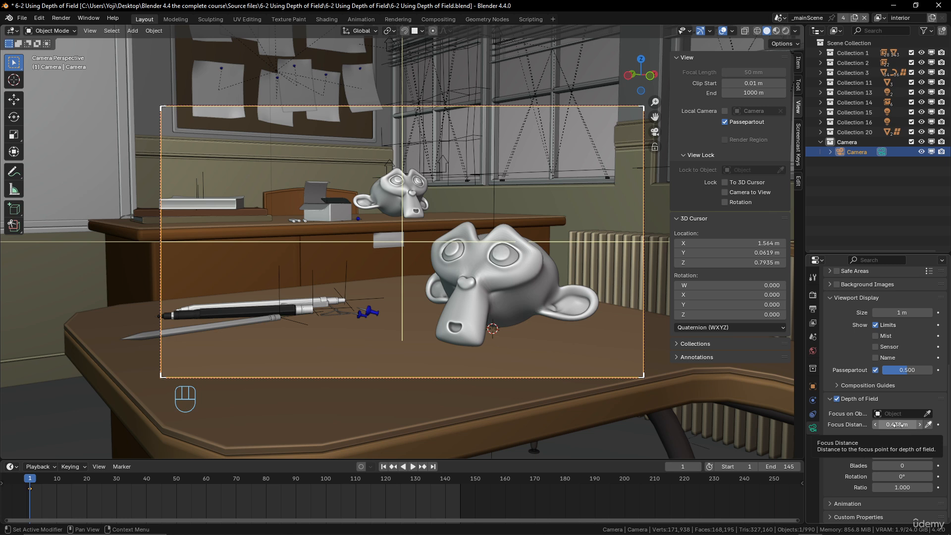
{"action": "key", "text": "i"}
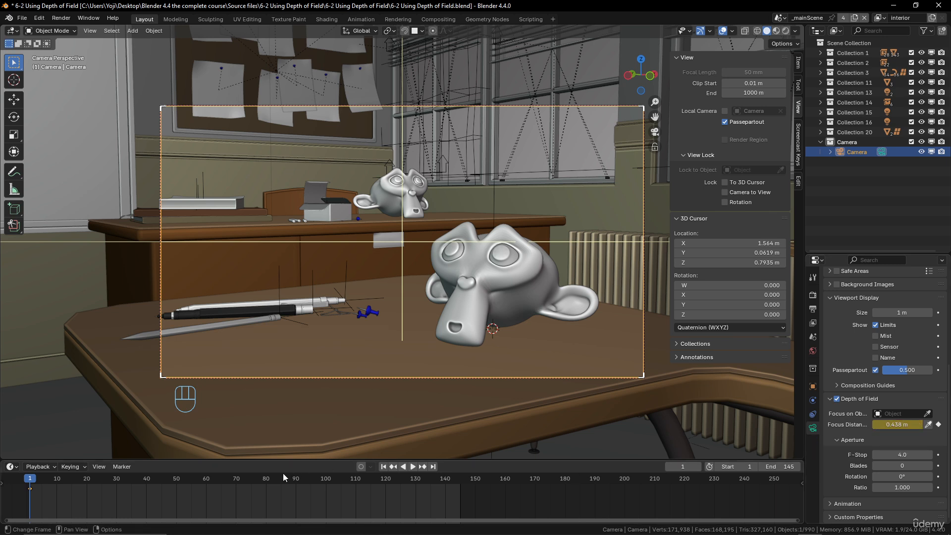
Play and scrub through the animation, and keyframe the same camera focus distance at frame 30
{"action": "key", "text": "space"}
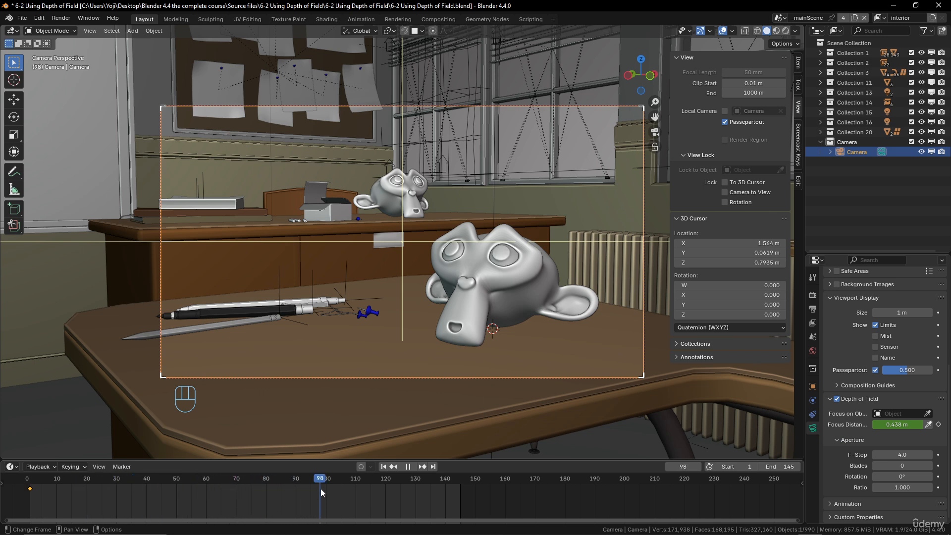
{"action": "left_click_drag", "start_coordinate": [325, 488], "coordinate": [170, 486]}
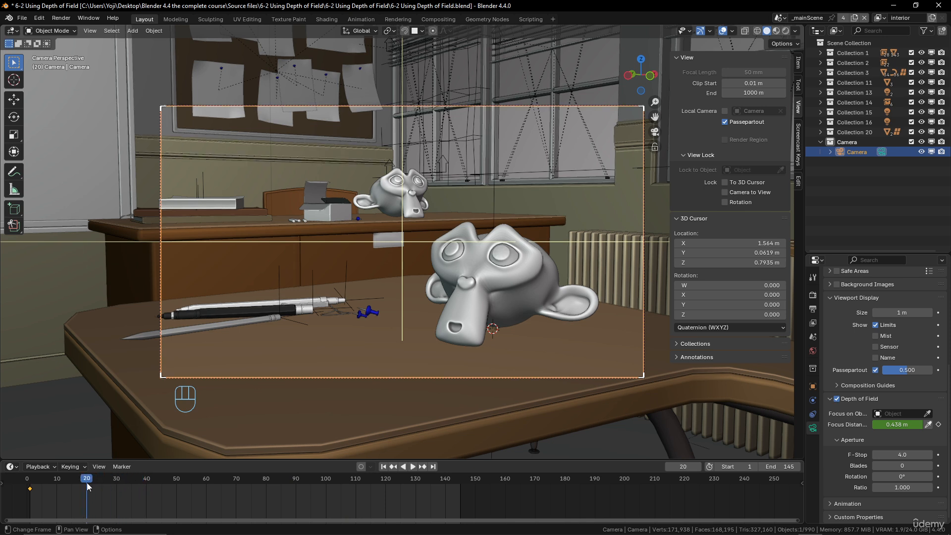
{"action": "left_click_drag", "start_coordinate": [88, 488], "coordinate": [117, 488]}
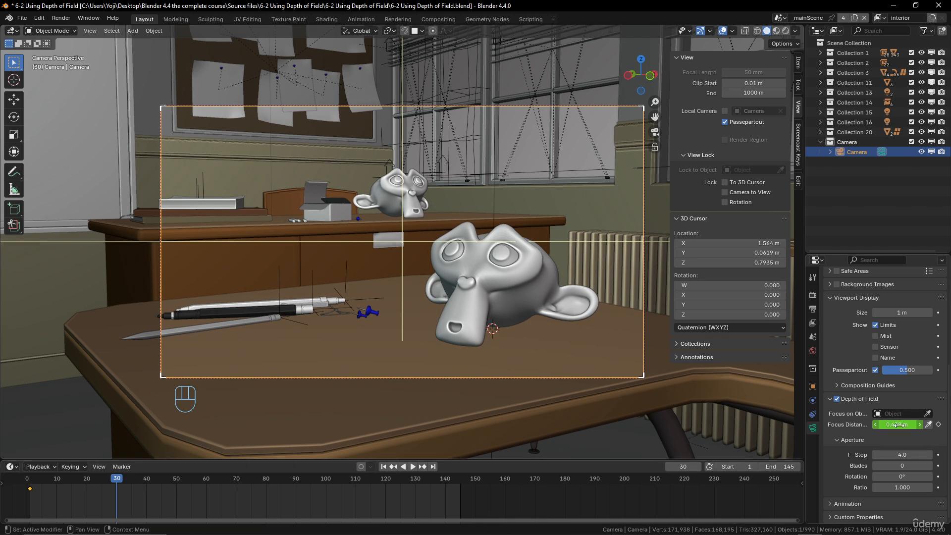
{"action": "key", "text": "i"}
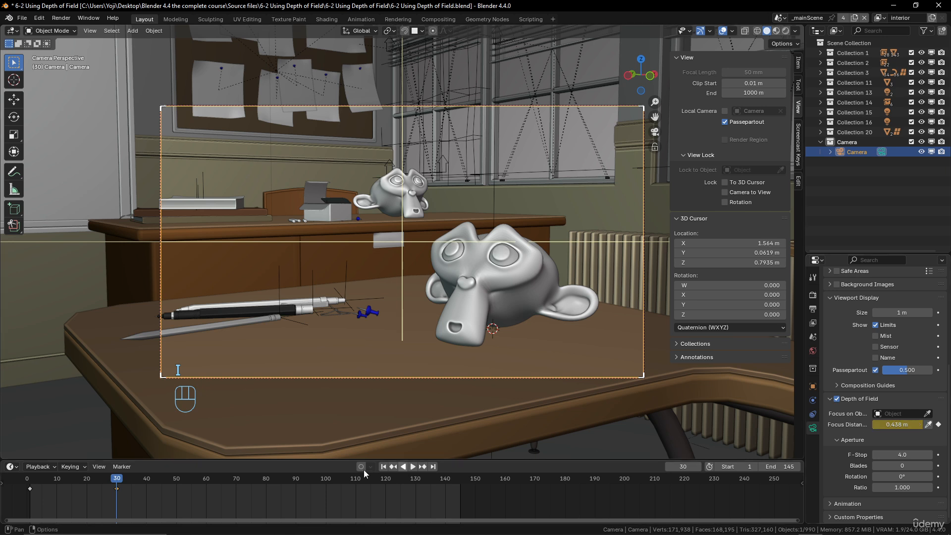
At frame 70, increase the camera's focus distance to 1.218 m and show the scene from the side in Wireframe shading
{"action": "left_click_drag", "start_coordinate": [117, 480], "coordinate": [237, 482]}
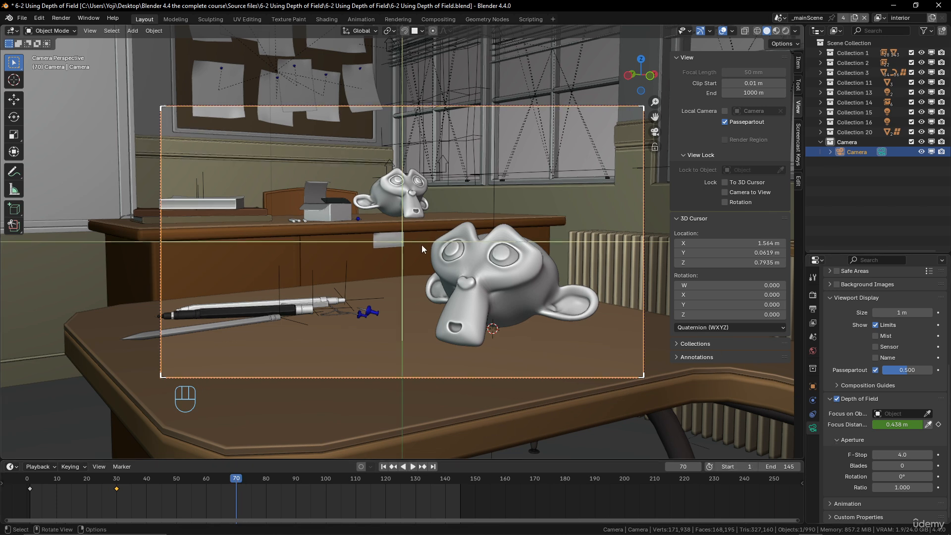
{"action": "left_click_drag", "start_coordinate": [894, 425], "coordinate": [933, 424]}
{"action": "mouse_move", "coordinate": [547, 397]}
{"action": "middle_mouse_down"}
{"action": "mouse_move", "coordinate": [464, 393]}
{"action": "mouse_move", "coordinate": [447, 381]}
{"action": "mouse_move", "coordinate": [477, 358]}
{"action": "mouse_move", "coordinate": [391, 352]}
{"action": "middle_mouse_up"}
{"action": "key", "text": "z"}
{"action": "key", "text": "z"}
{"action": "left_click", "coordinate": [352, 370]}
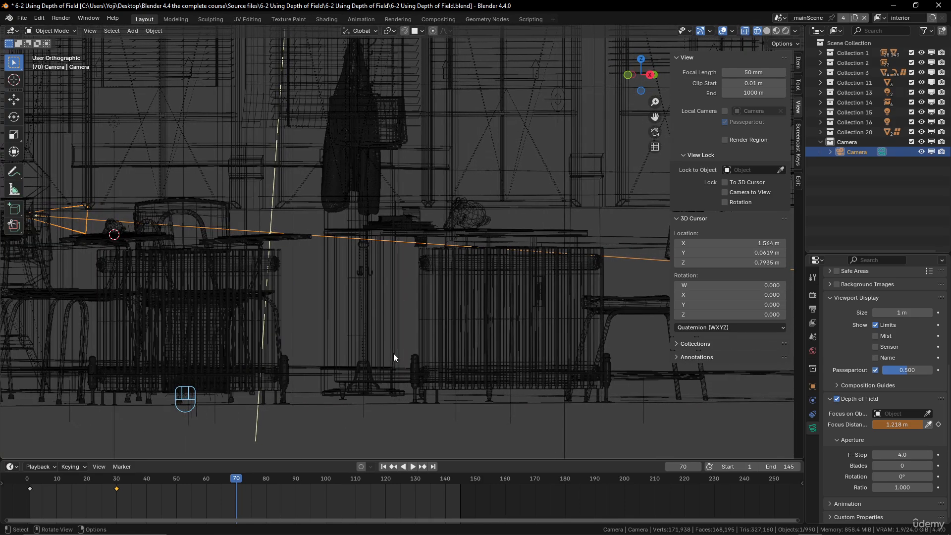
Extend the focus distance to 2.088 m so it reaches the far head, and keyframe it at frame 70
{"action": "left_click_drag", "start_coordinate": [897, 425], "coordinate": [939, 424]}
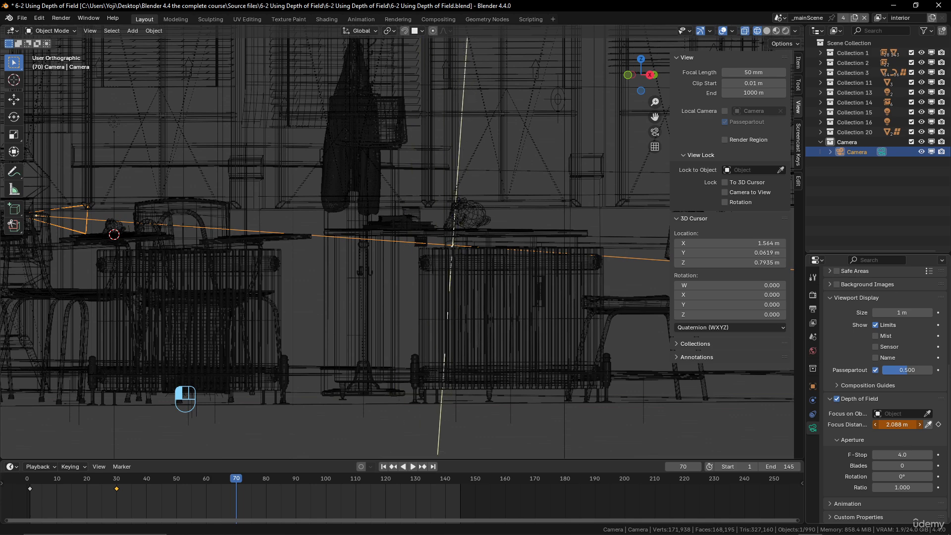
{"action": "left_click_drag", "start_coordinate": [939, 425], "coordinate": [939, 425]}
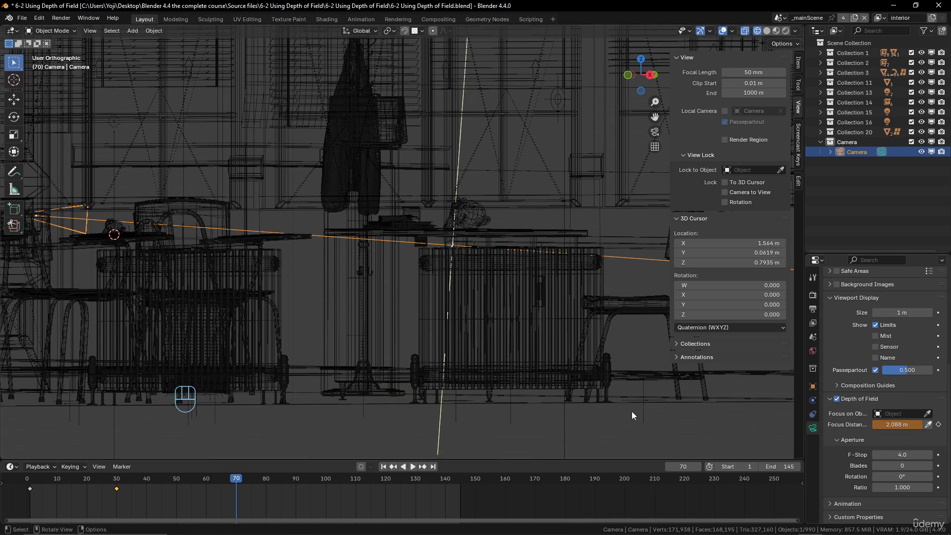
{"action": "middle_click_drag", "start_coordinate": [566, 379], "coordinate": [564, 382]}
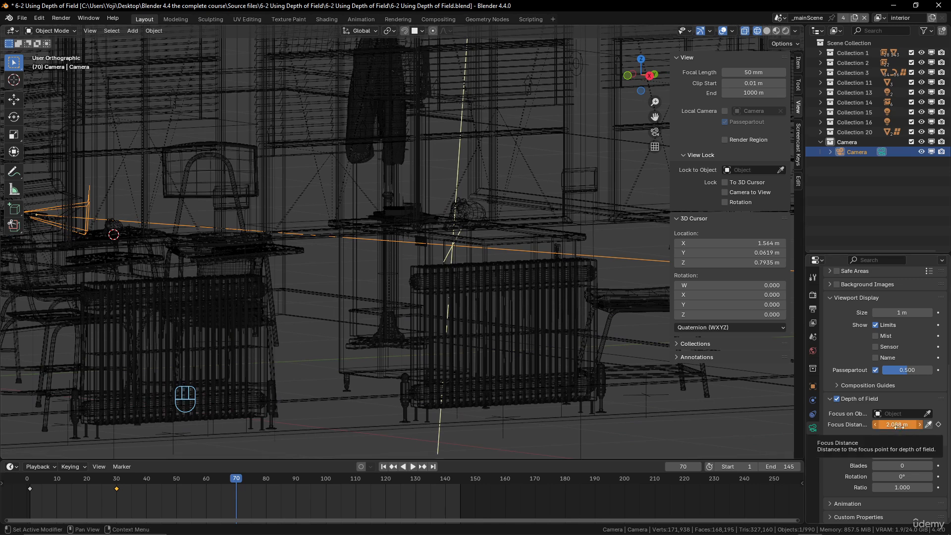
{"action": "key", "text": "i"}
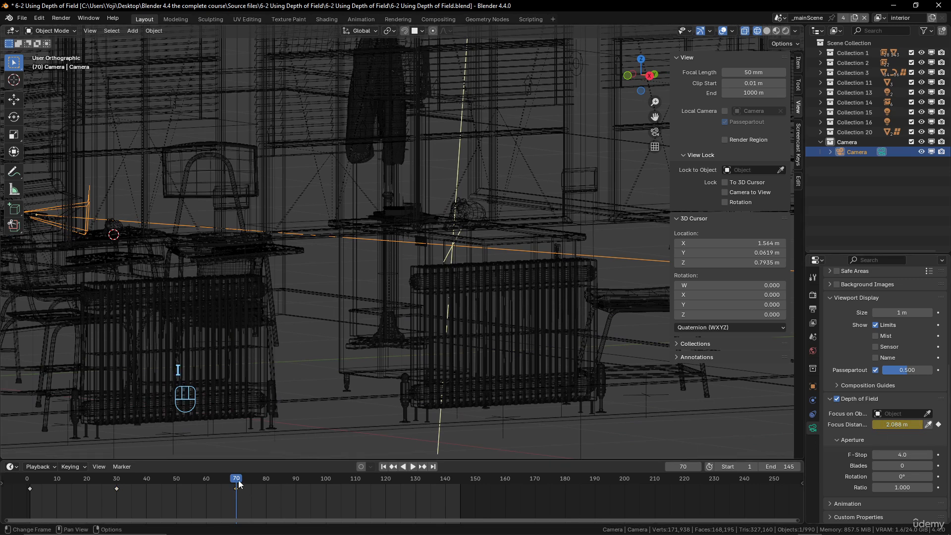
Inspect the focus shift between the two heads through the camera in Rendered shading, scrubbing from frame 1 to frame 70
{"action": "left_click_drag", "start_coordinate": [238, 481], "coordinate": [29, 506]}
{"action": "key", "text": "KP_0"}
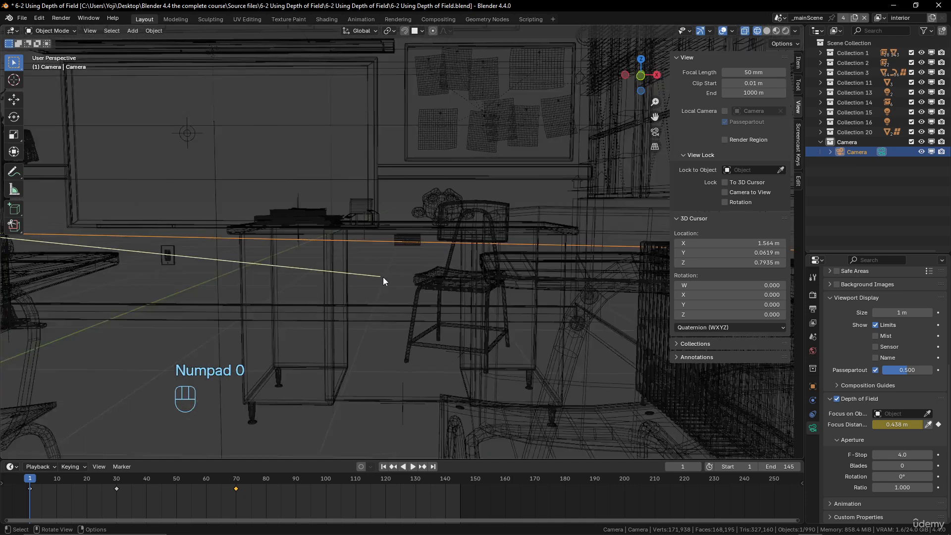
{"action": "key", "text": "z"}
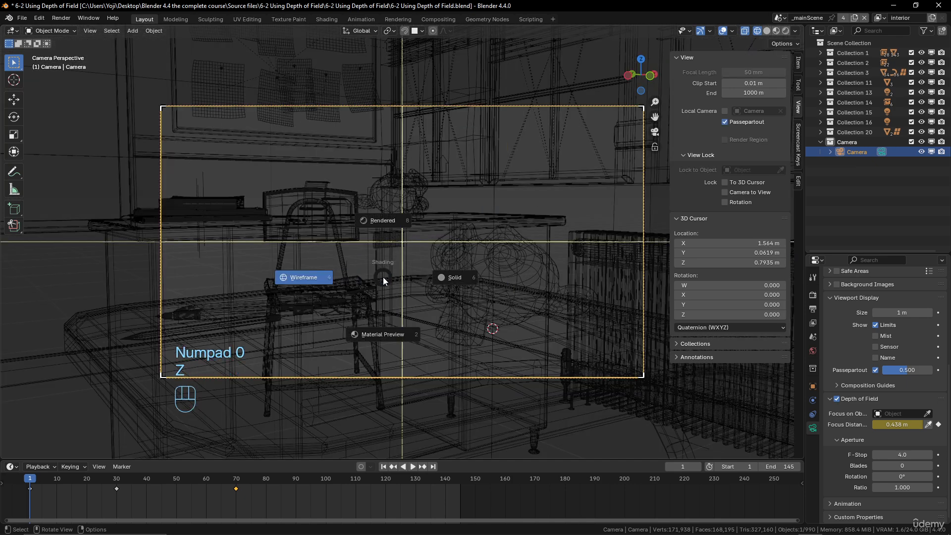
{"action": "left_click", "coordinate": [385, 222]}
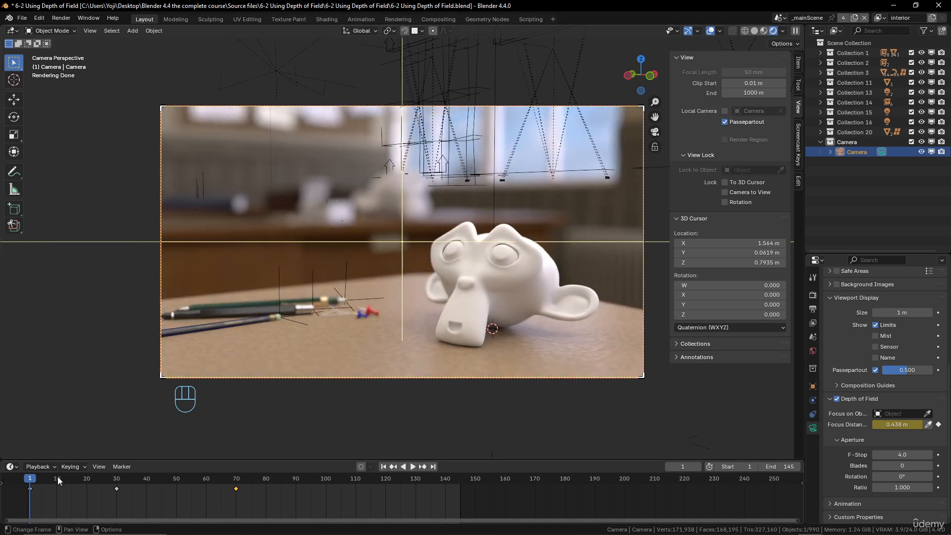
{"action": "left_click_drag", "start_coordinate": [31, 484], "coordinate": [169, 492]}
{"action": "left_click_drag", "start_coordinate": [182, 494], "coordinate": [237, 500]}
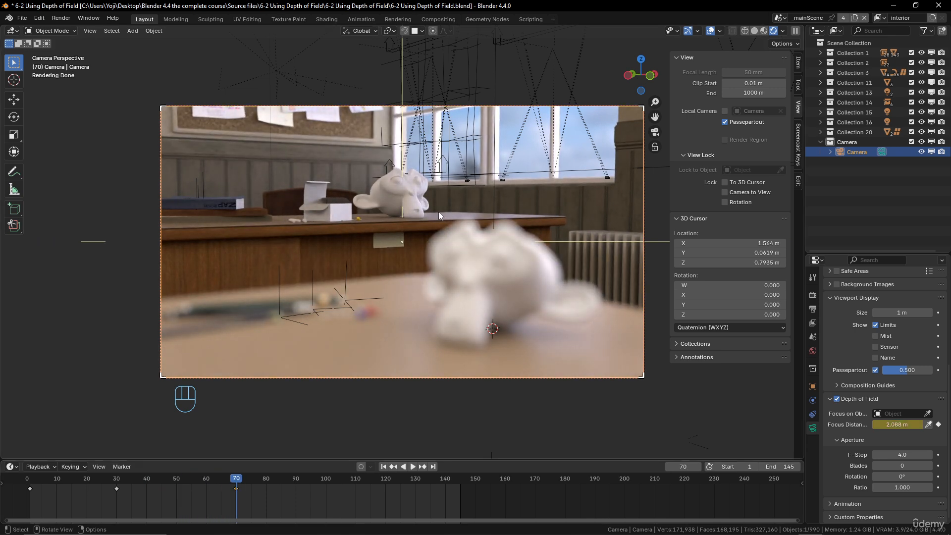